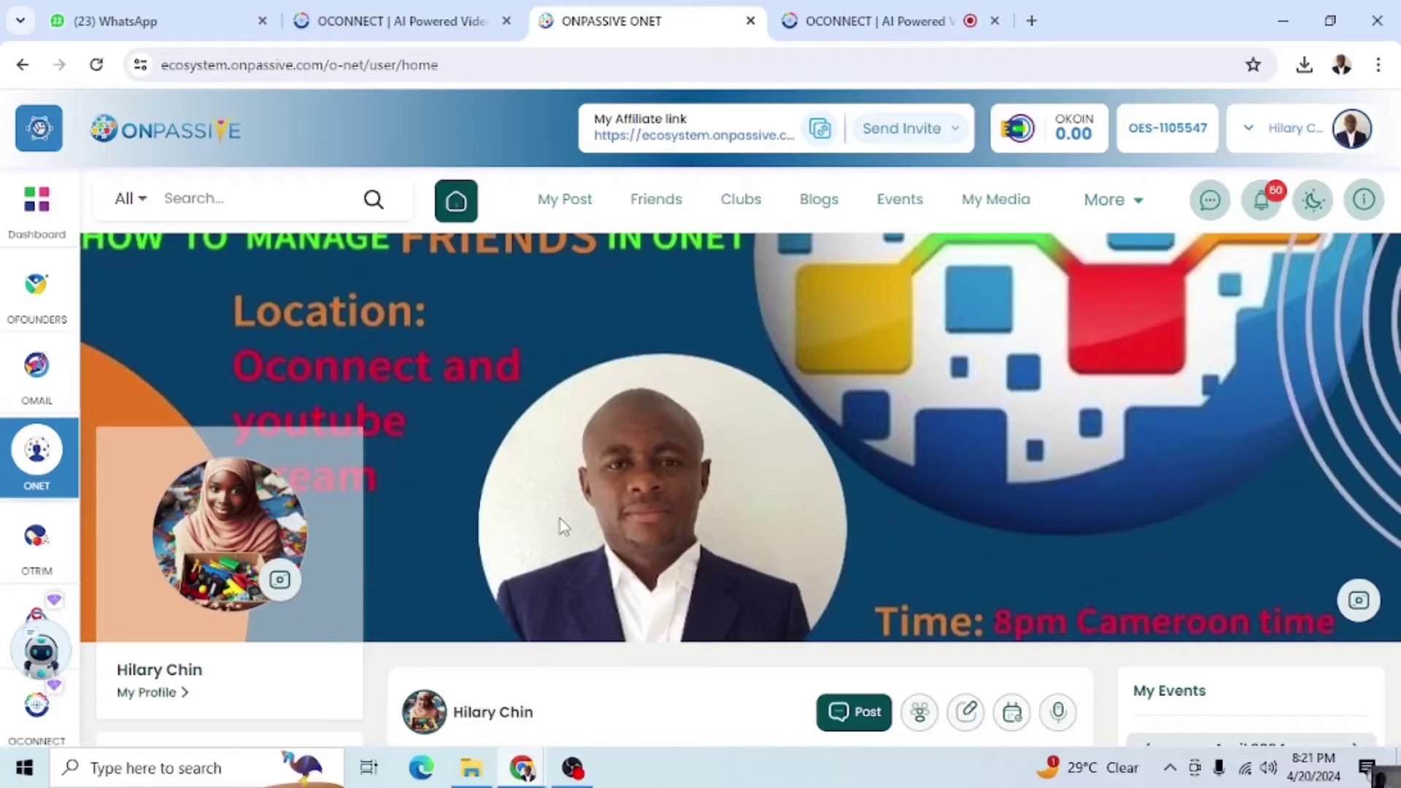
scroll(559, 519, "down", 2)
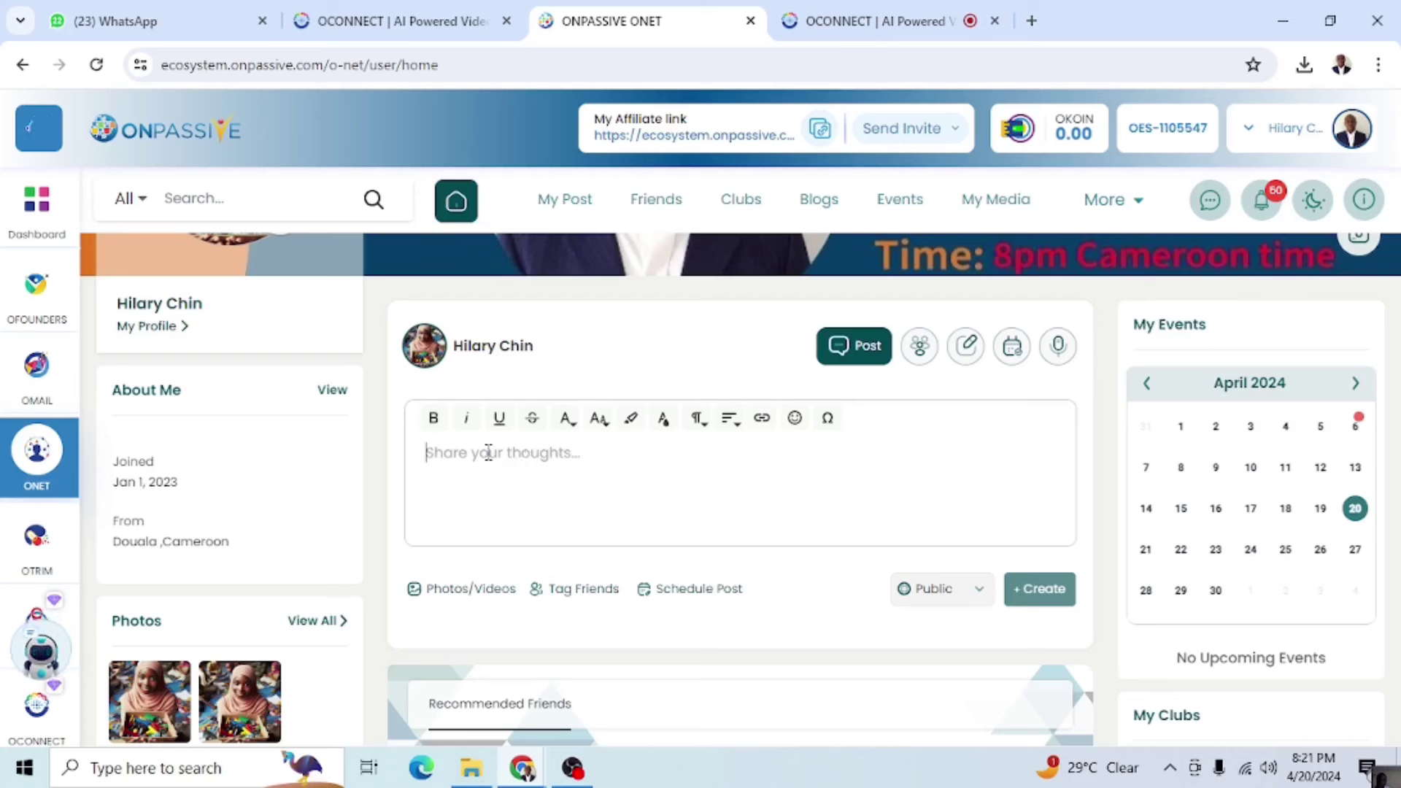
type("Hello")
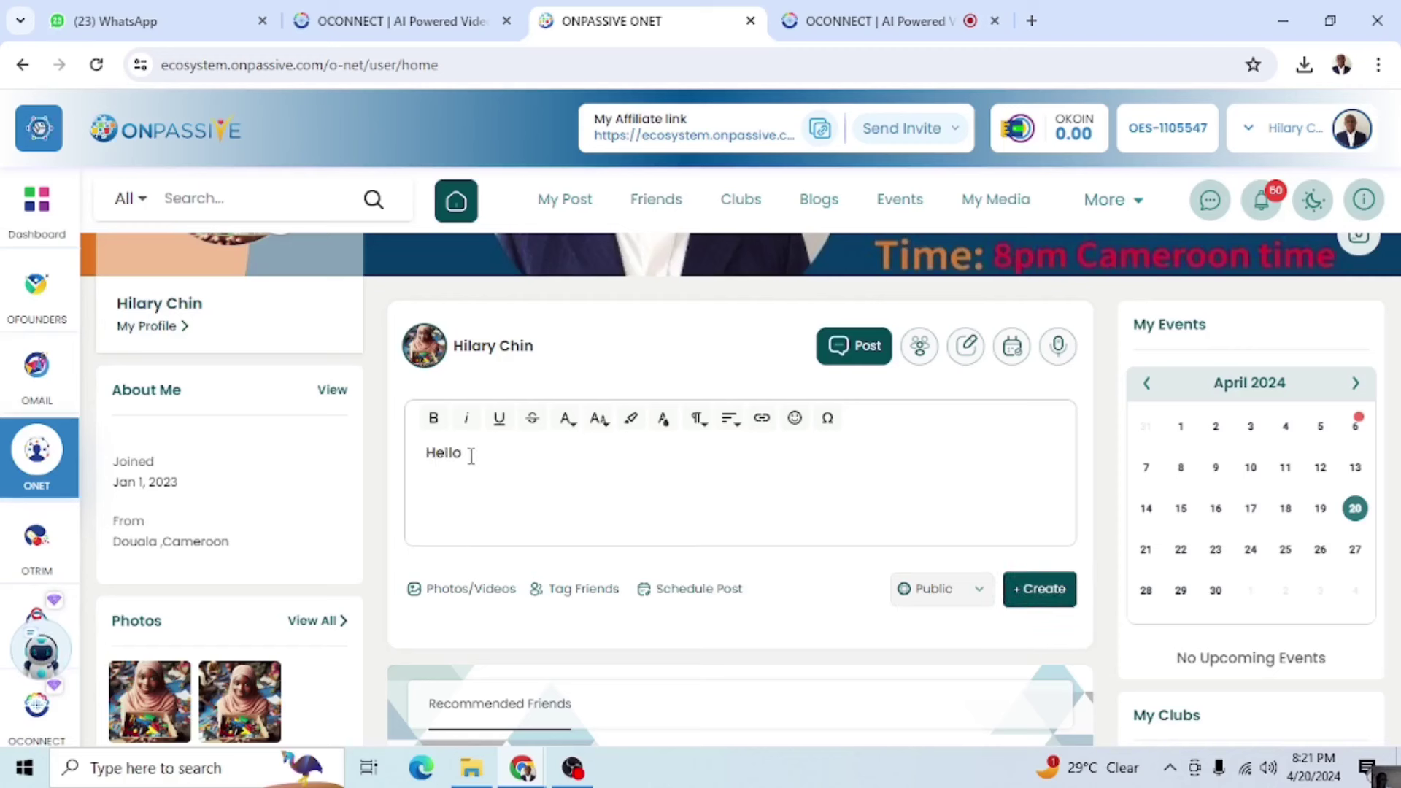
Select the typed word Hello and make it bold.
left_click_drag(431, 460, 420, 454)
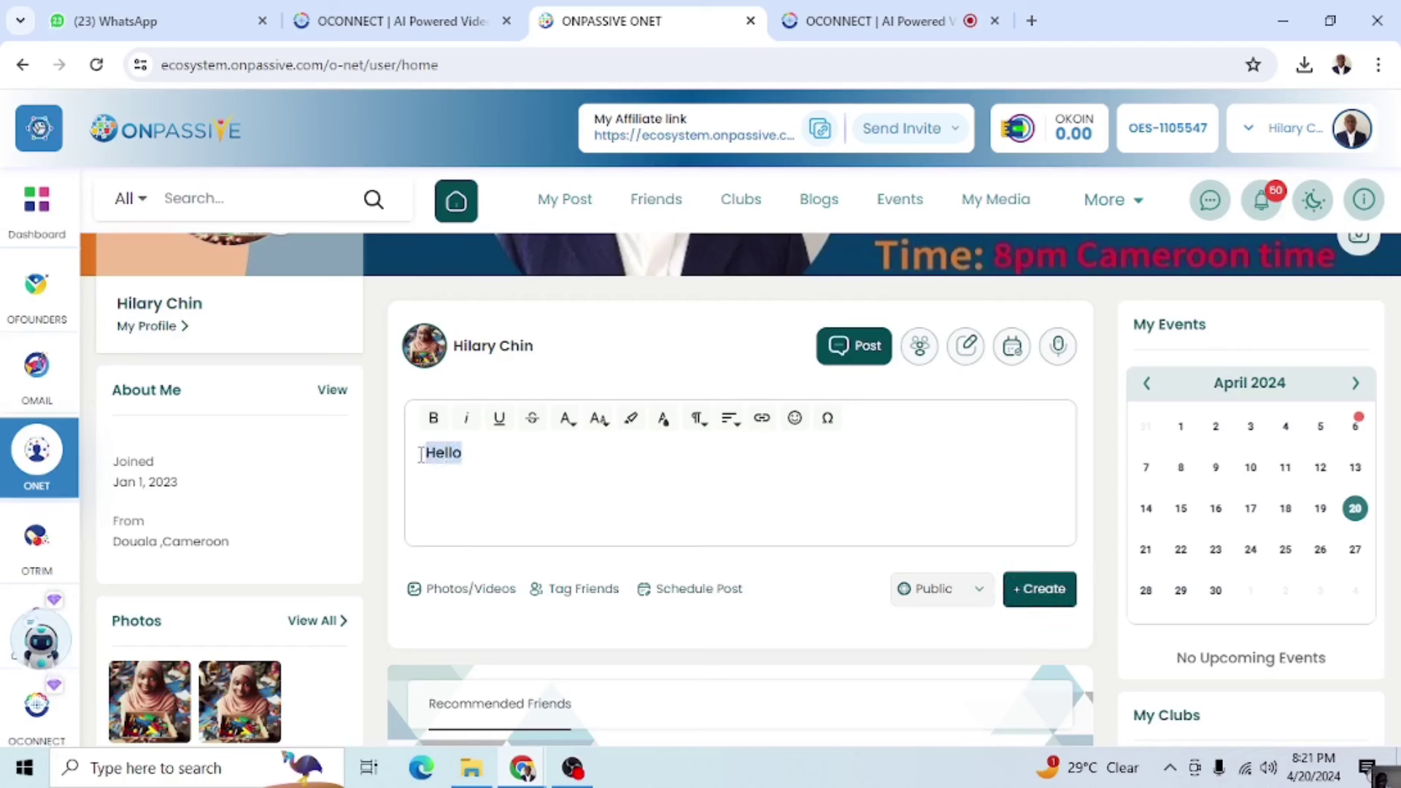
left_click(433, 419)
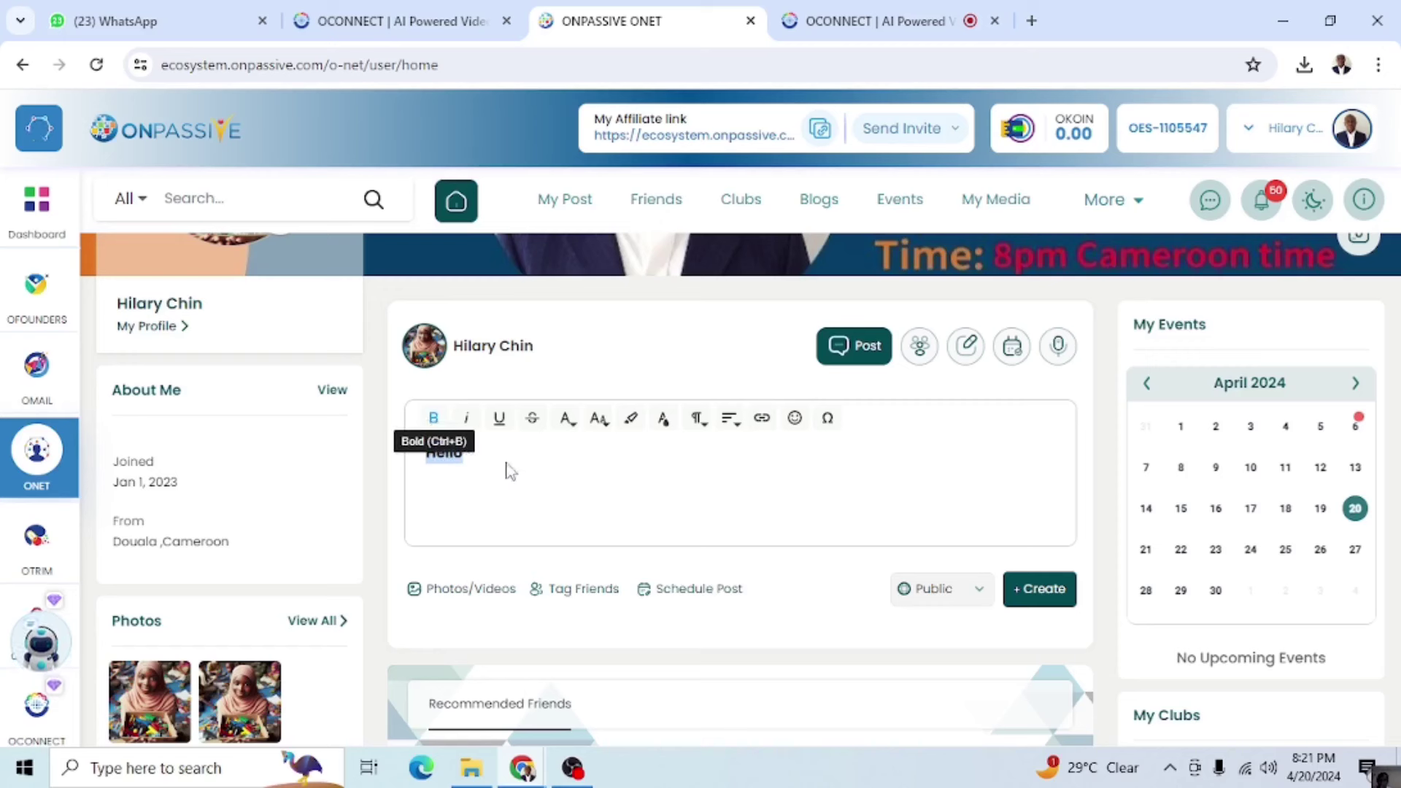
left_click(597, 426)
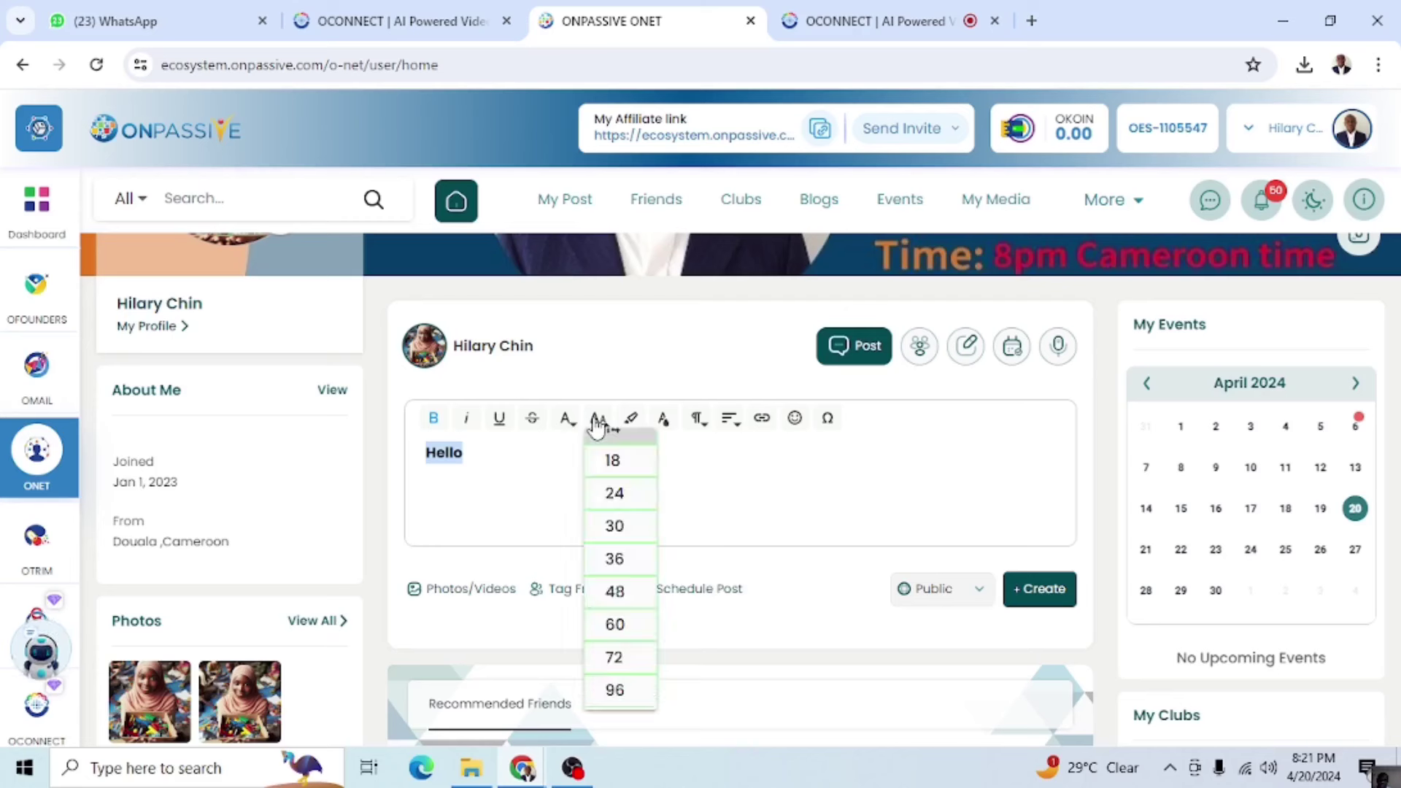
Set Hello to font size 36 and colour it yellow.
left_click(615, 559)
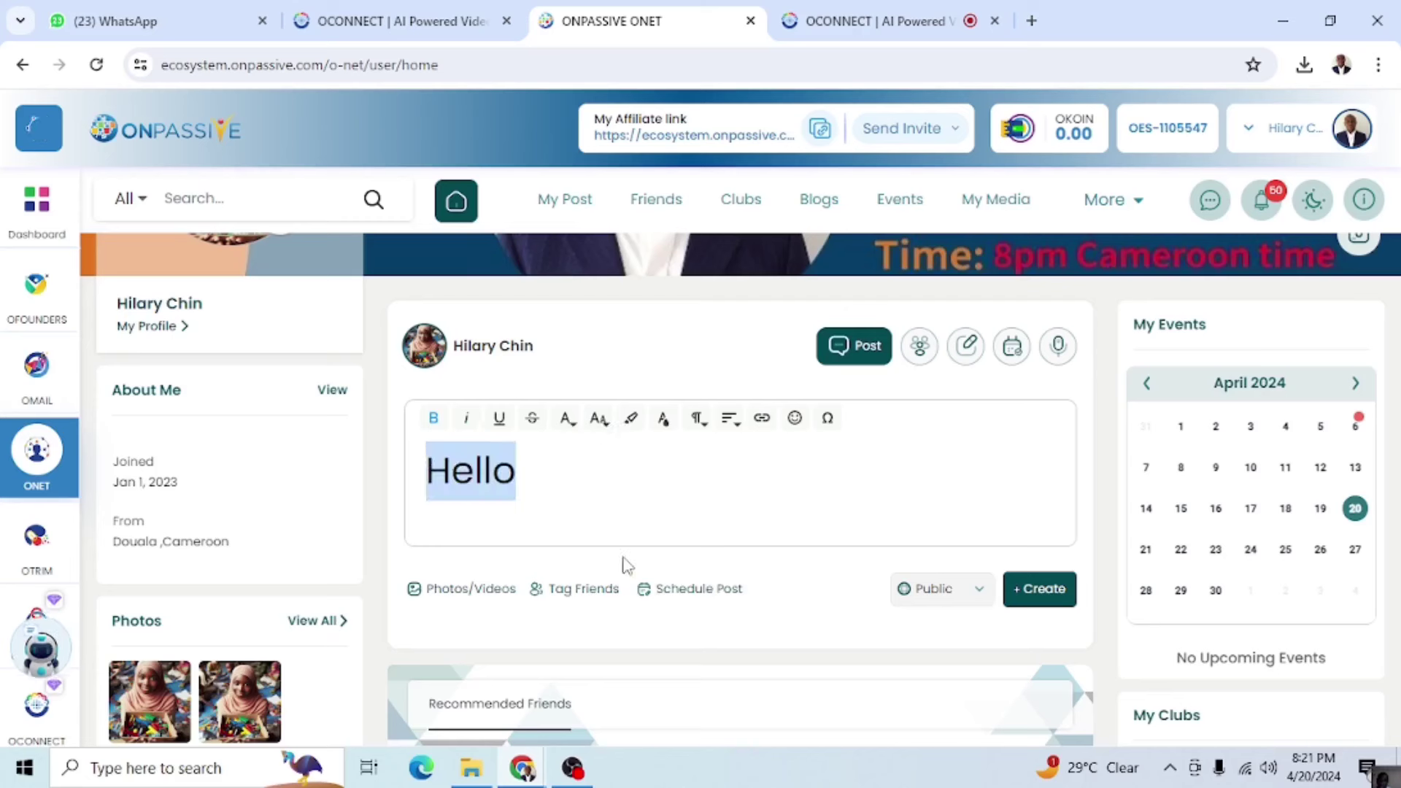
left_click(663, 421)
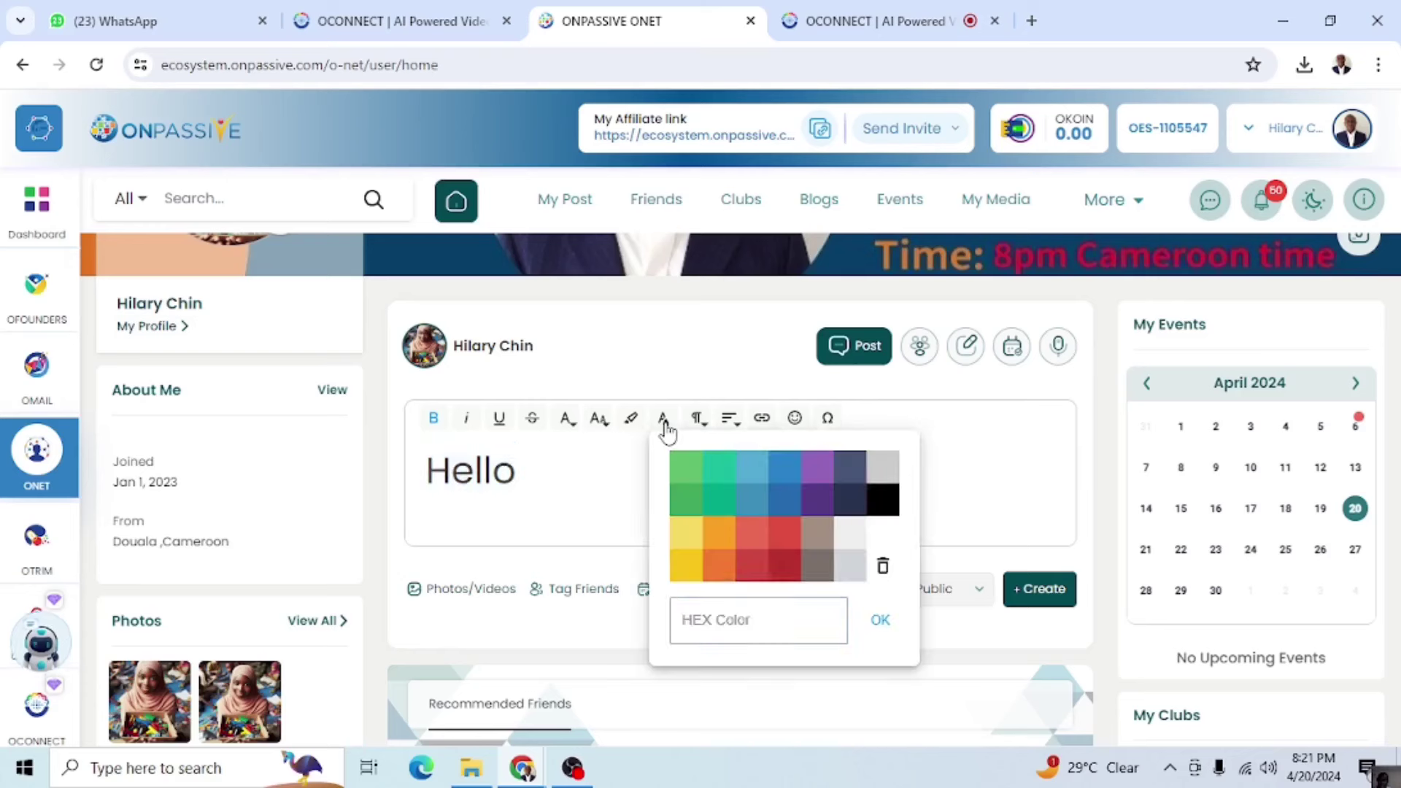
left_click(687, 565)
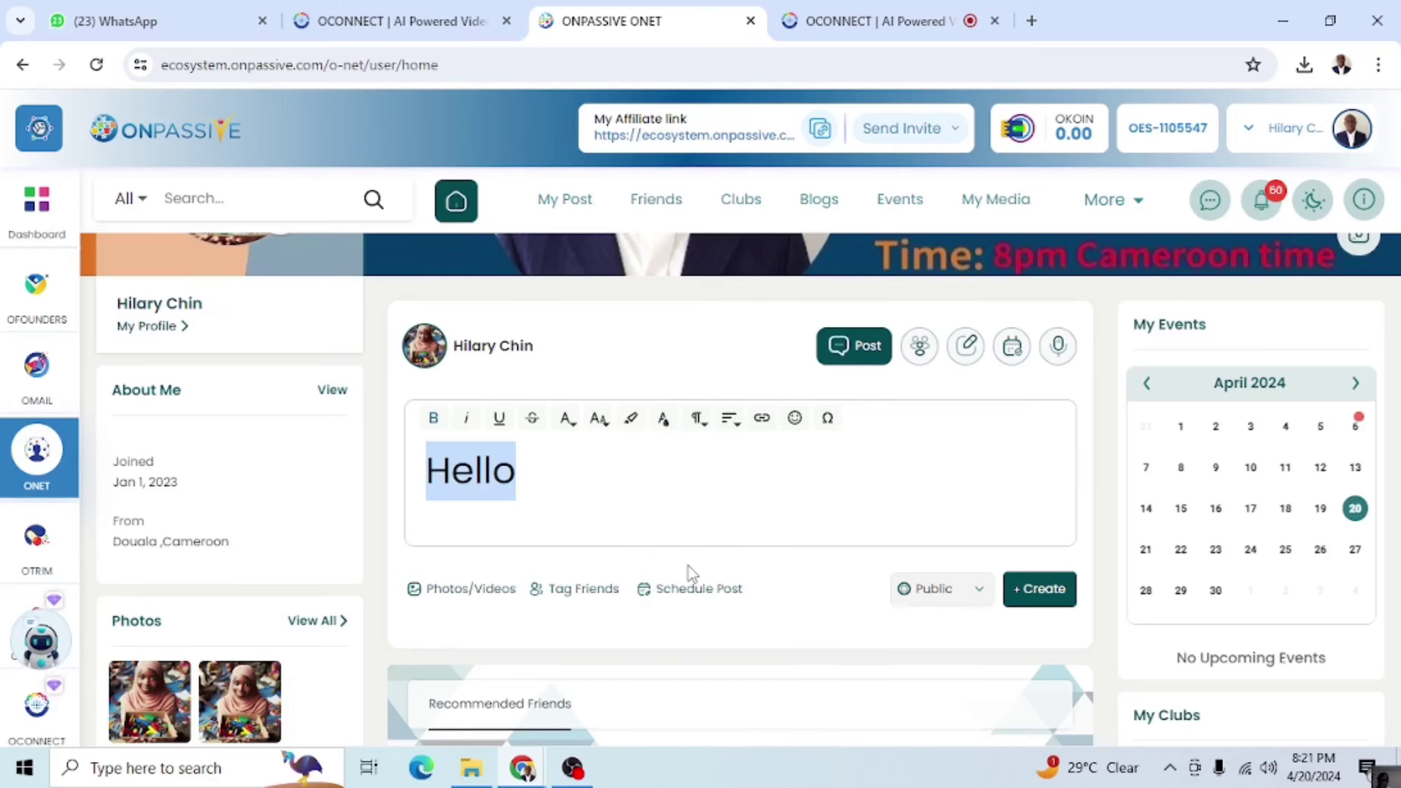
left_click(575, 471)
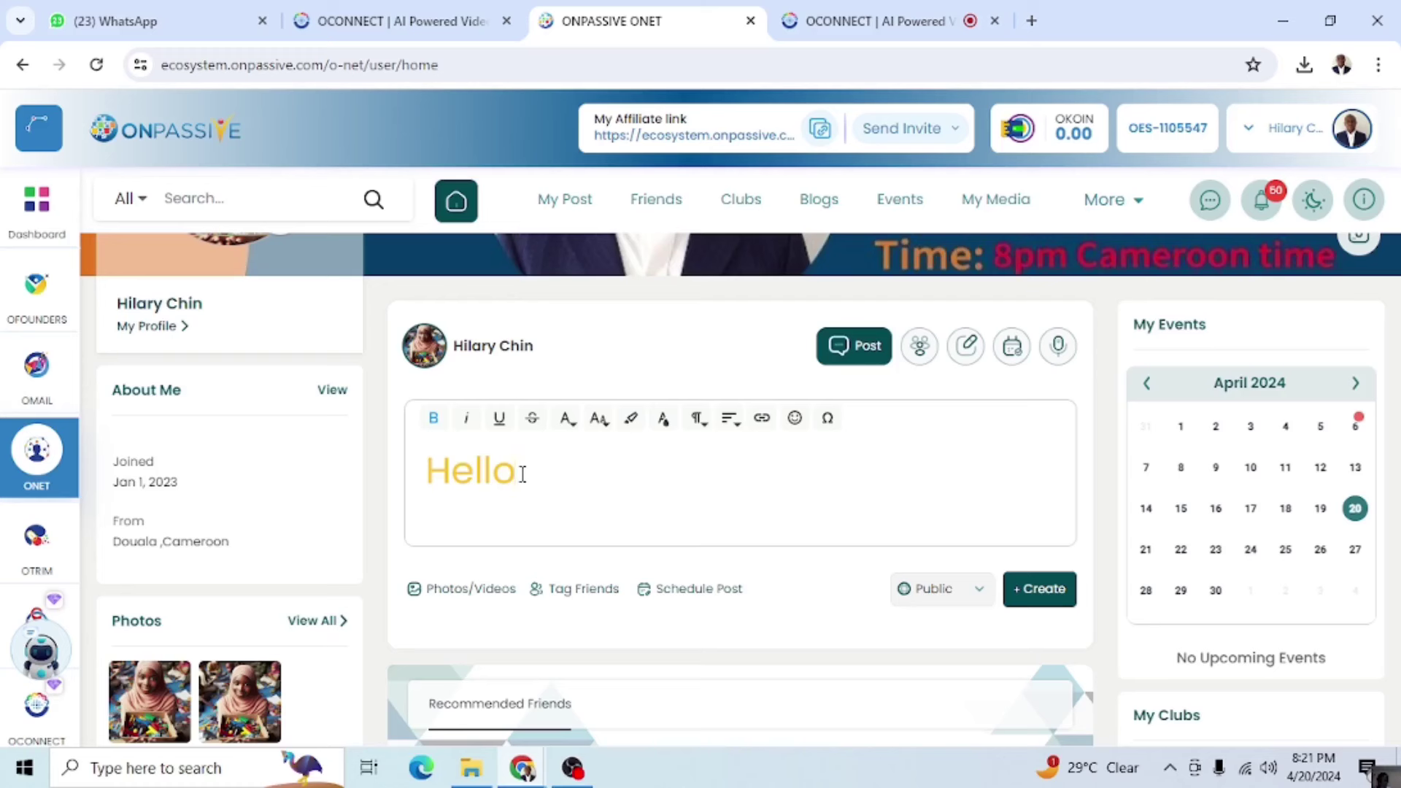
Underline Hello and add an empty line below it.
double_click(435, 495)
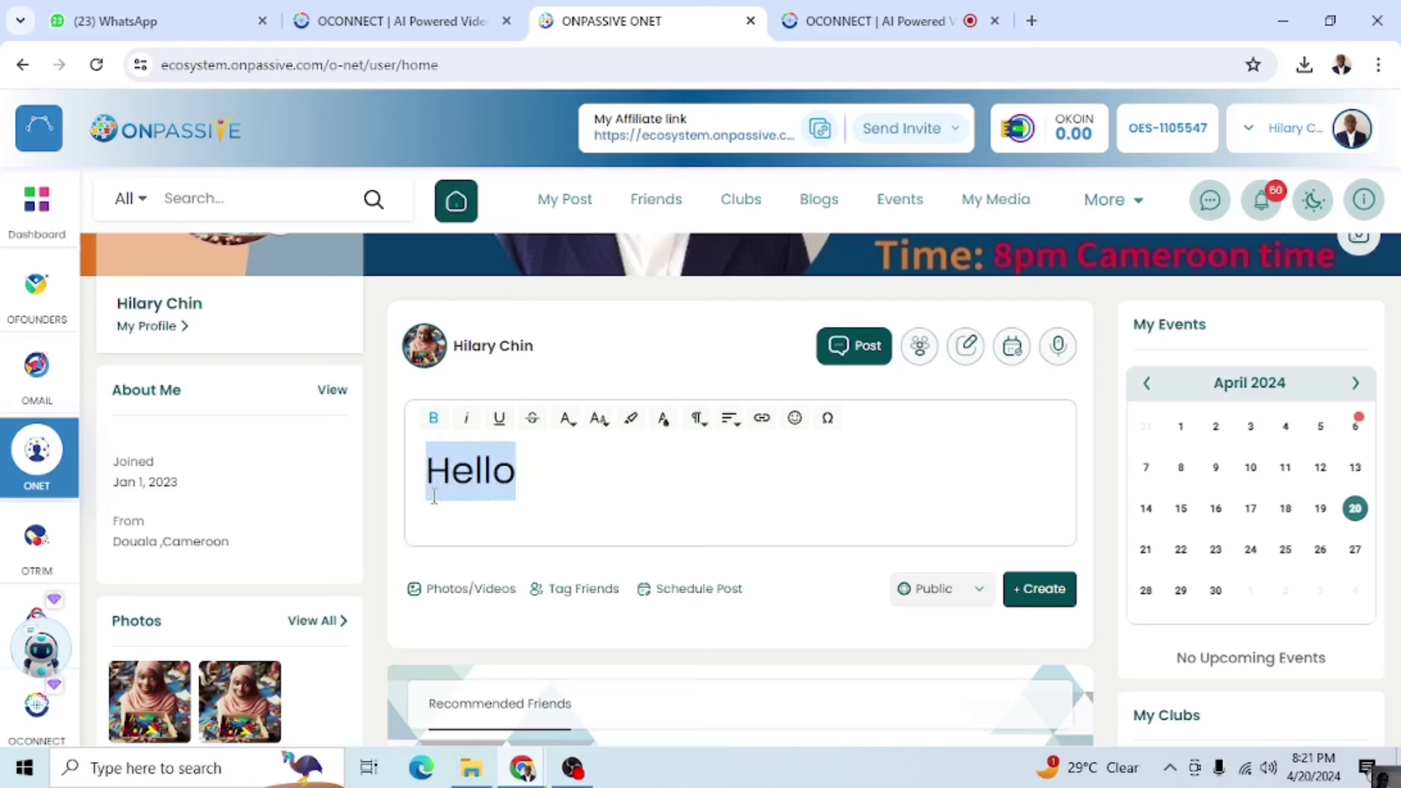
left_click(501, 419)
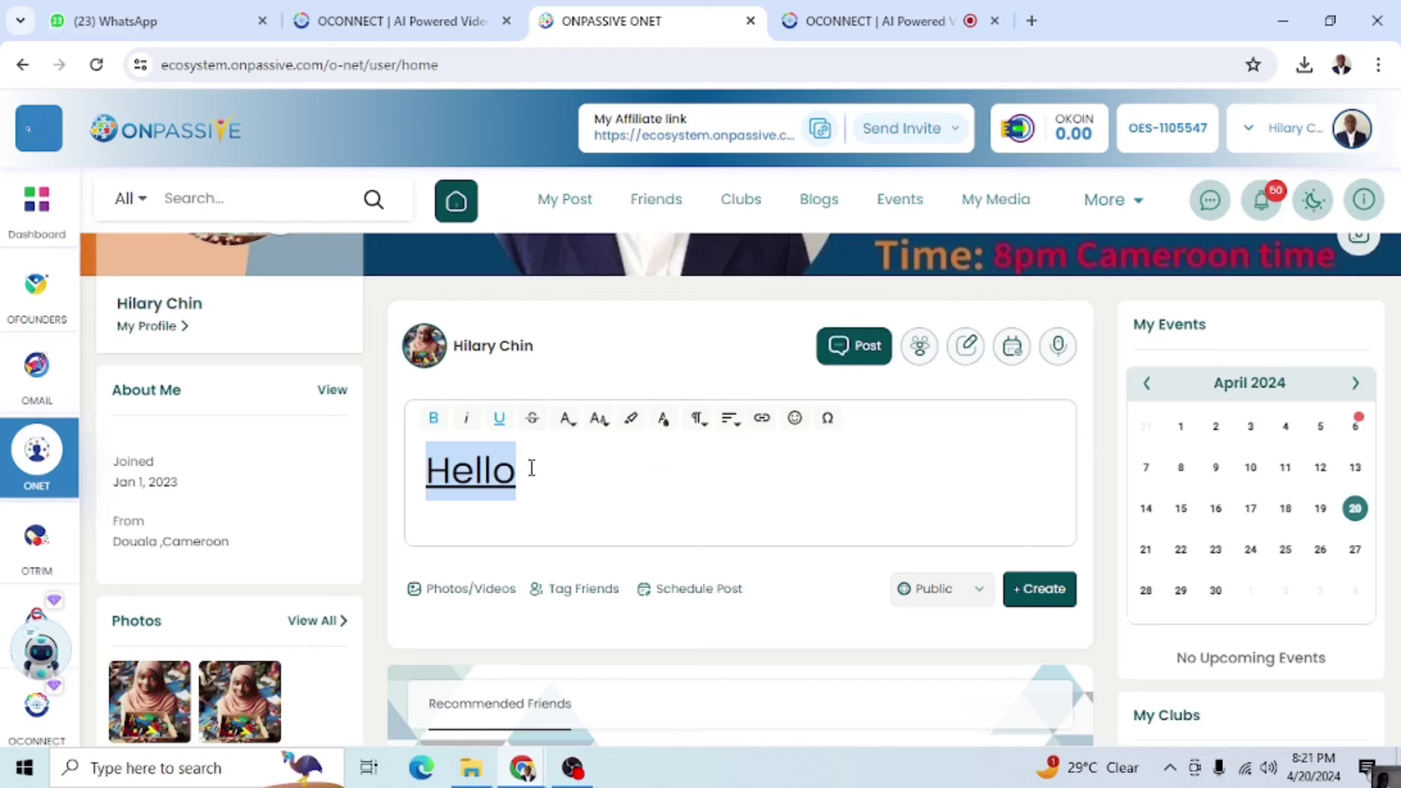
left_click(532, 466)
key("Return")
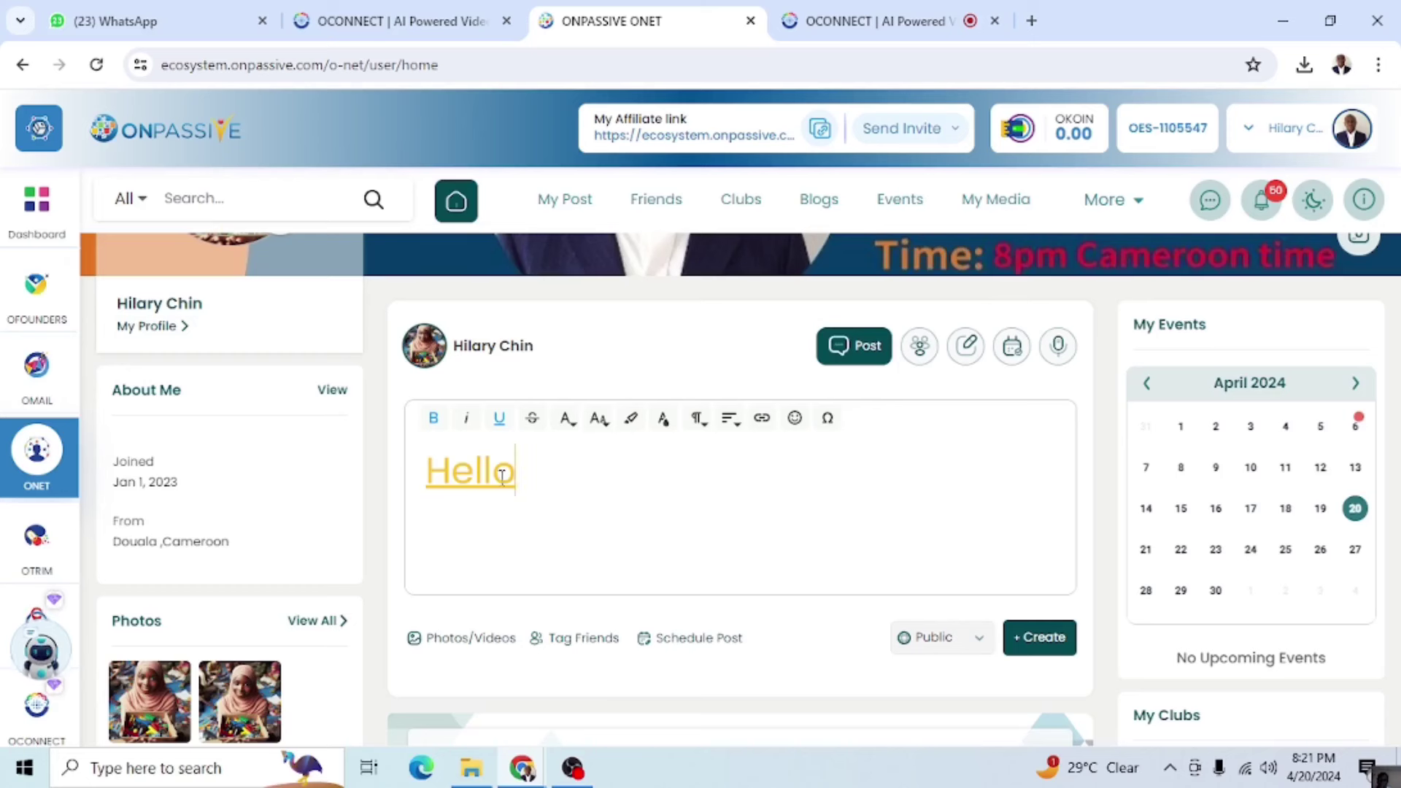
Apply strikethrough to the word Hello.
left_click_drag(503, 474, 423, 471)
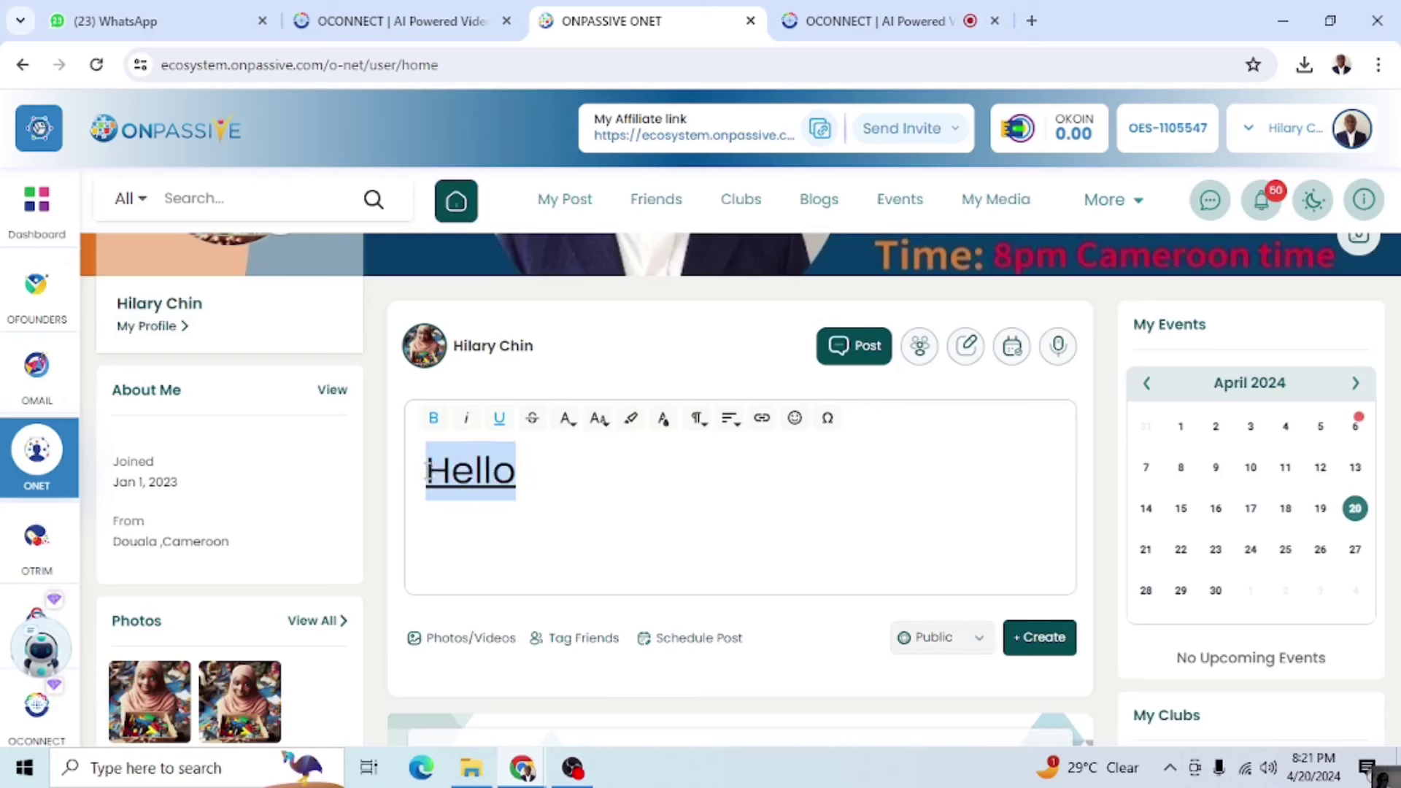
left_click(534, 421)
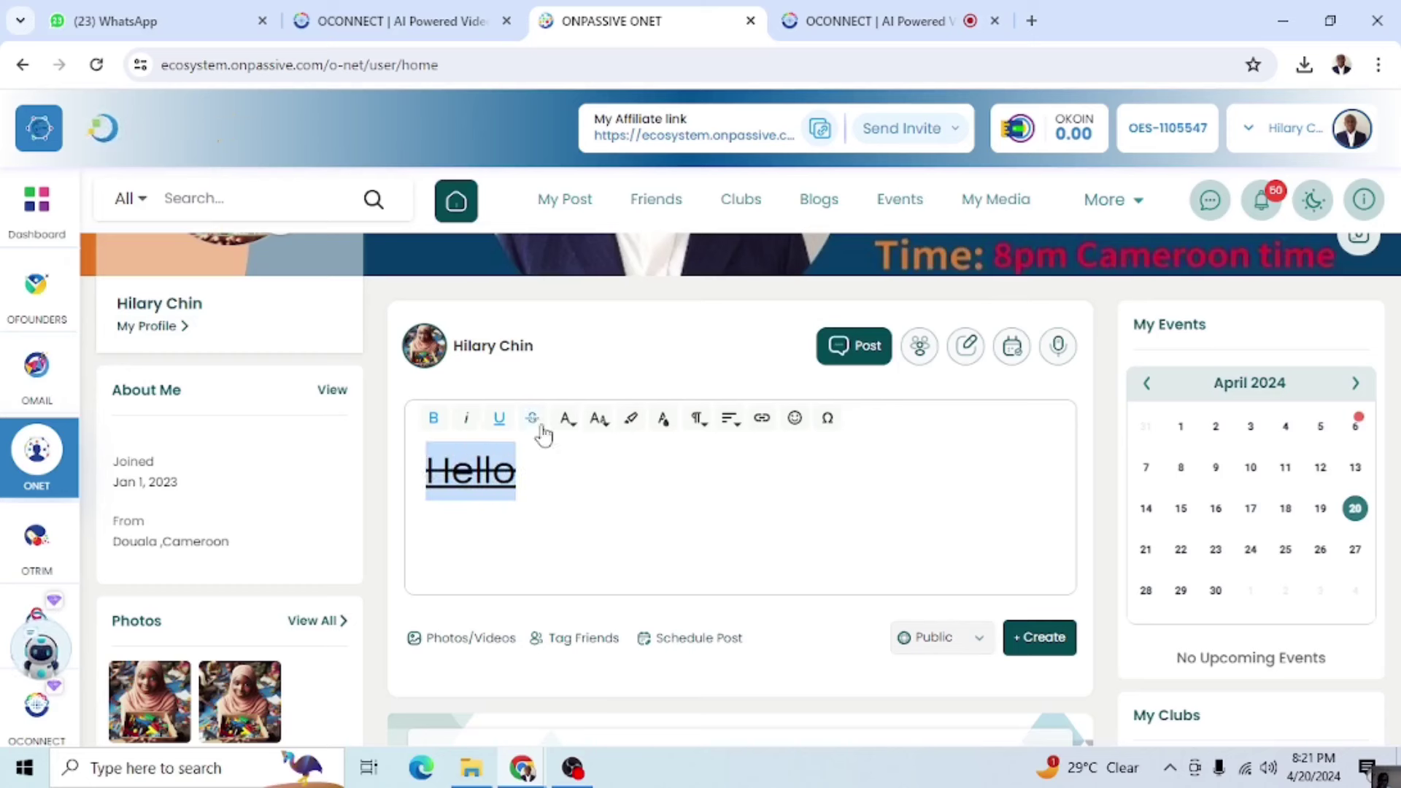
left_click(601, 479)
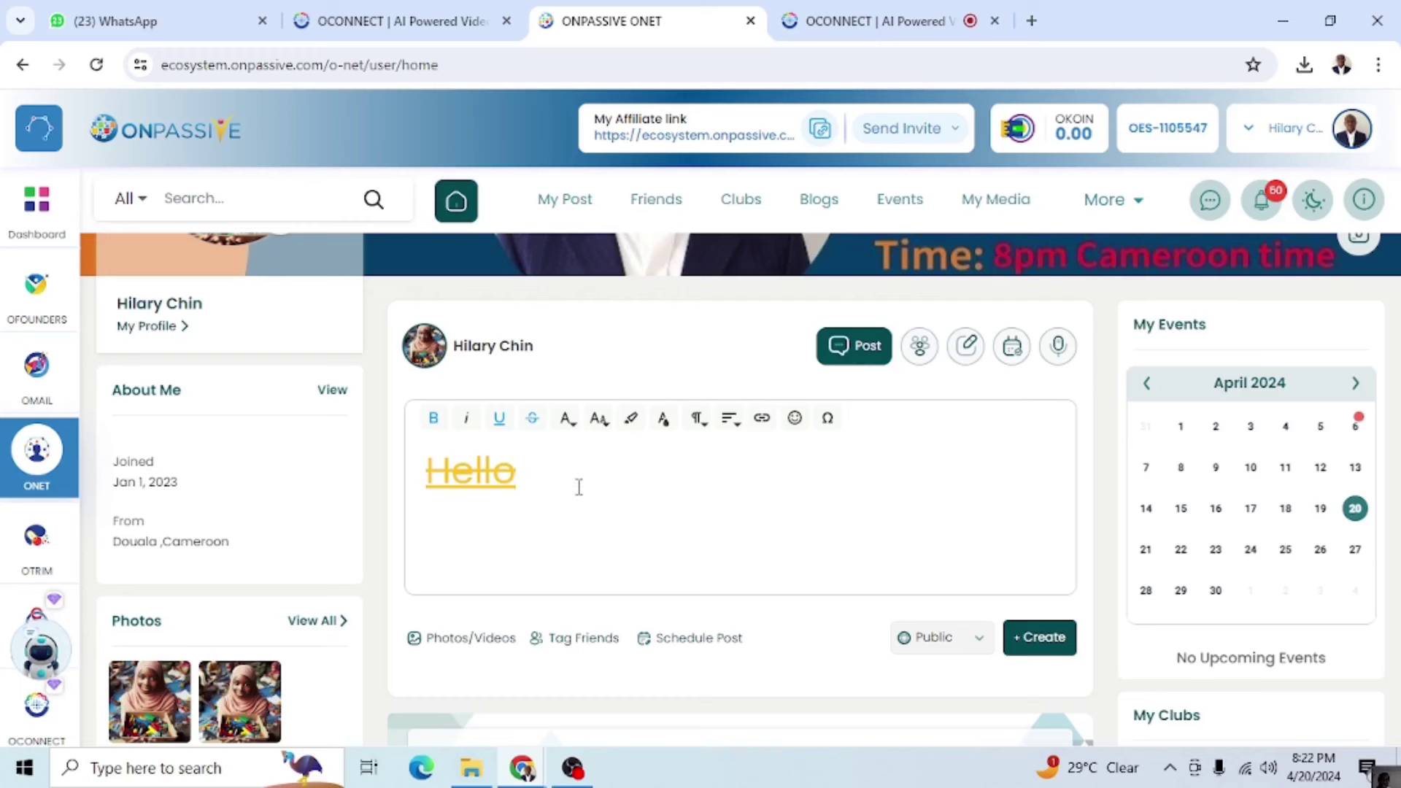
Try Georgia, then Impact, as the font family for Hello.
left_click(567, 420)
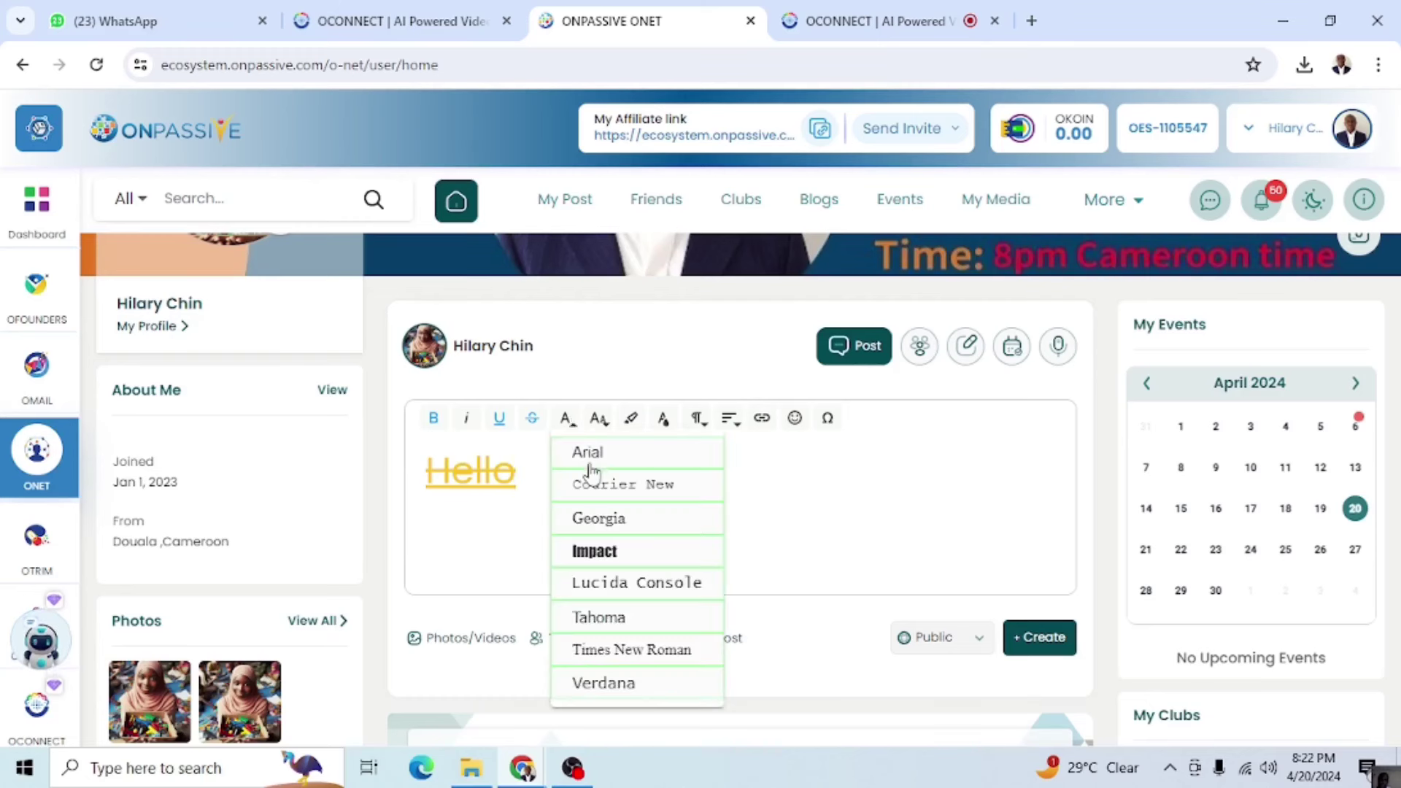
left_click(618, 519)
left_click_drag(540, 474, 417, 474)
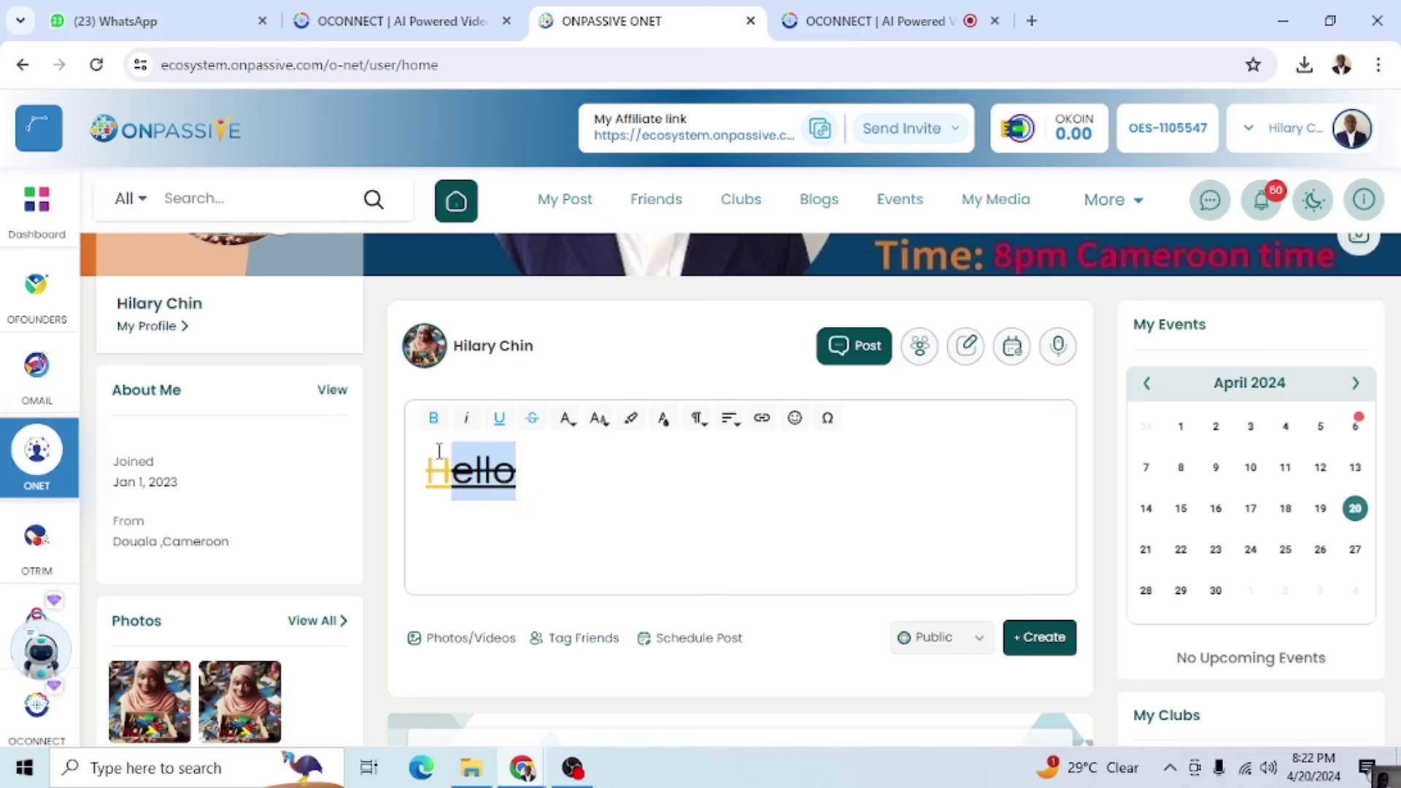
left_click(570, 423)
left_click(611, 557)
left_click(729, 421)
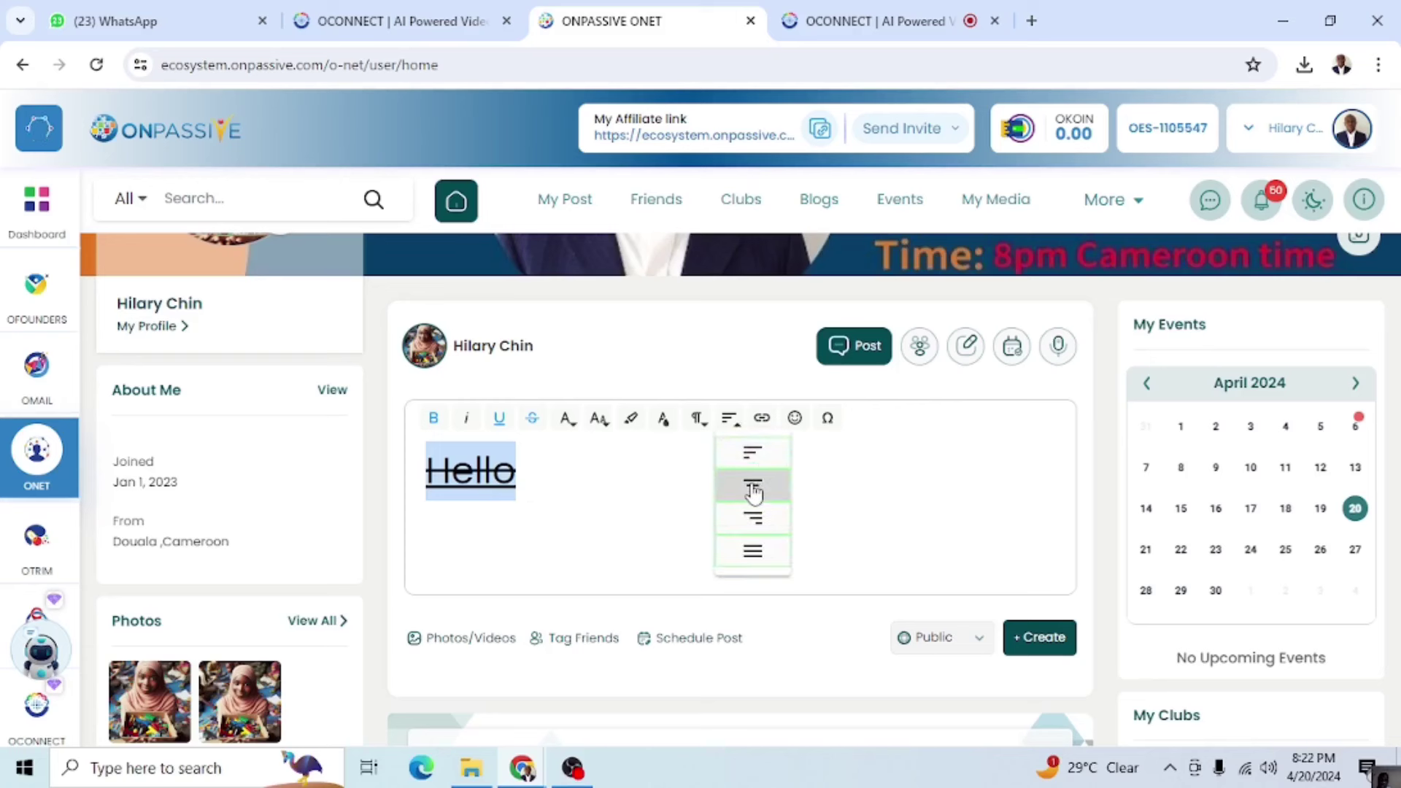
left_click(753, 493)
left_click(732, 426)
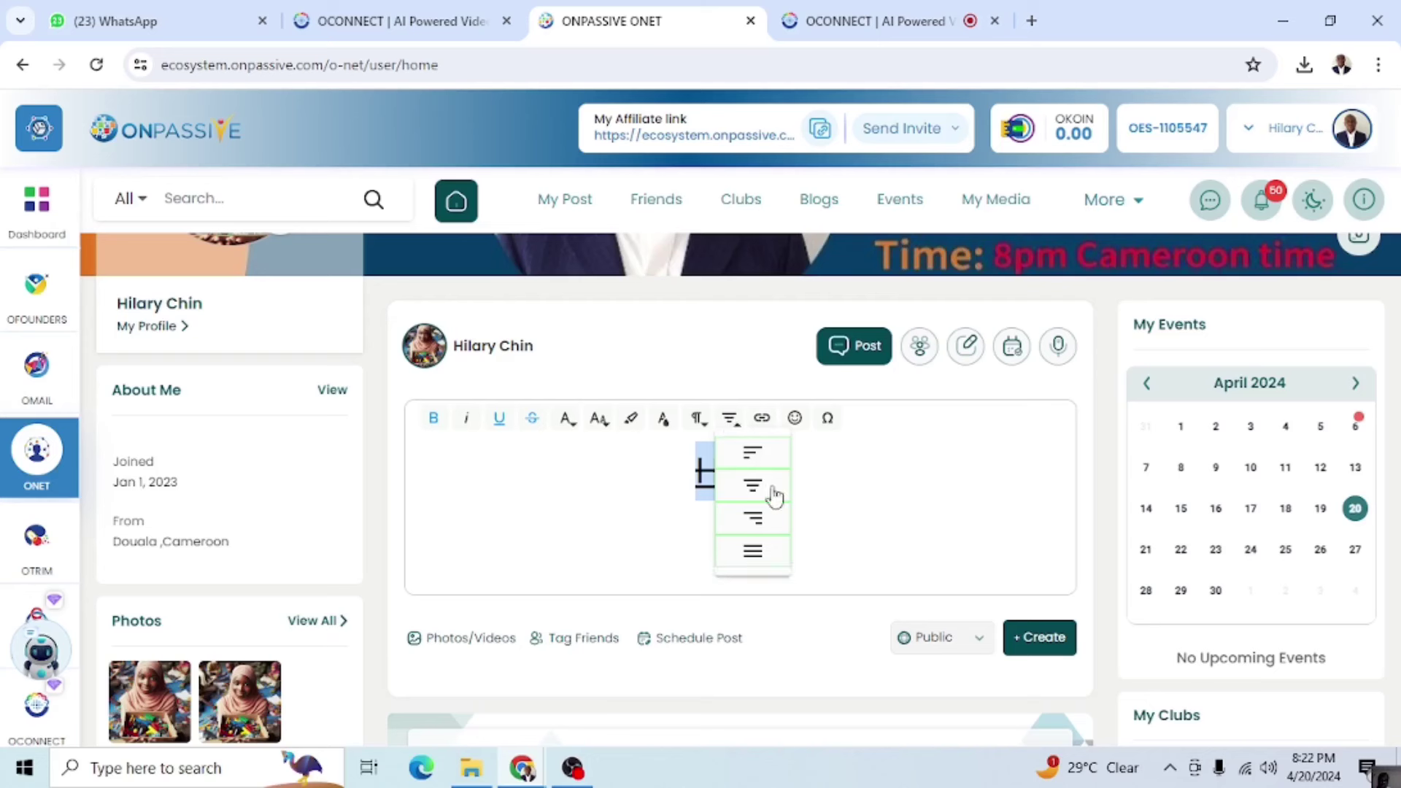
left_click(753, 523)
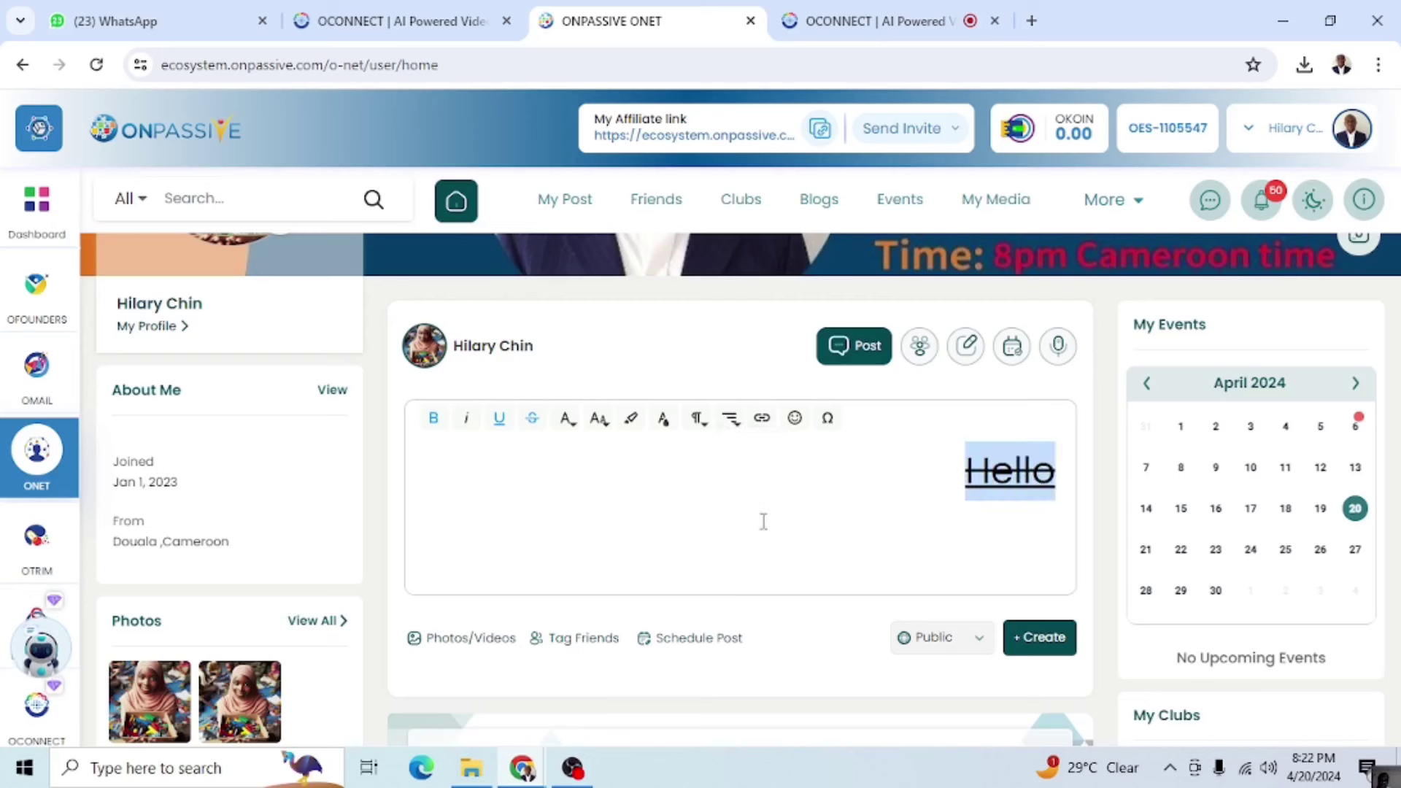
left_click(731, 422)
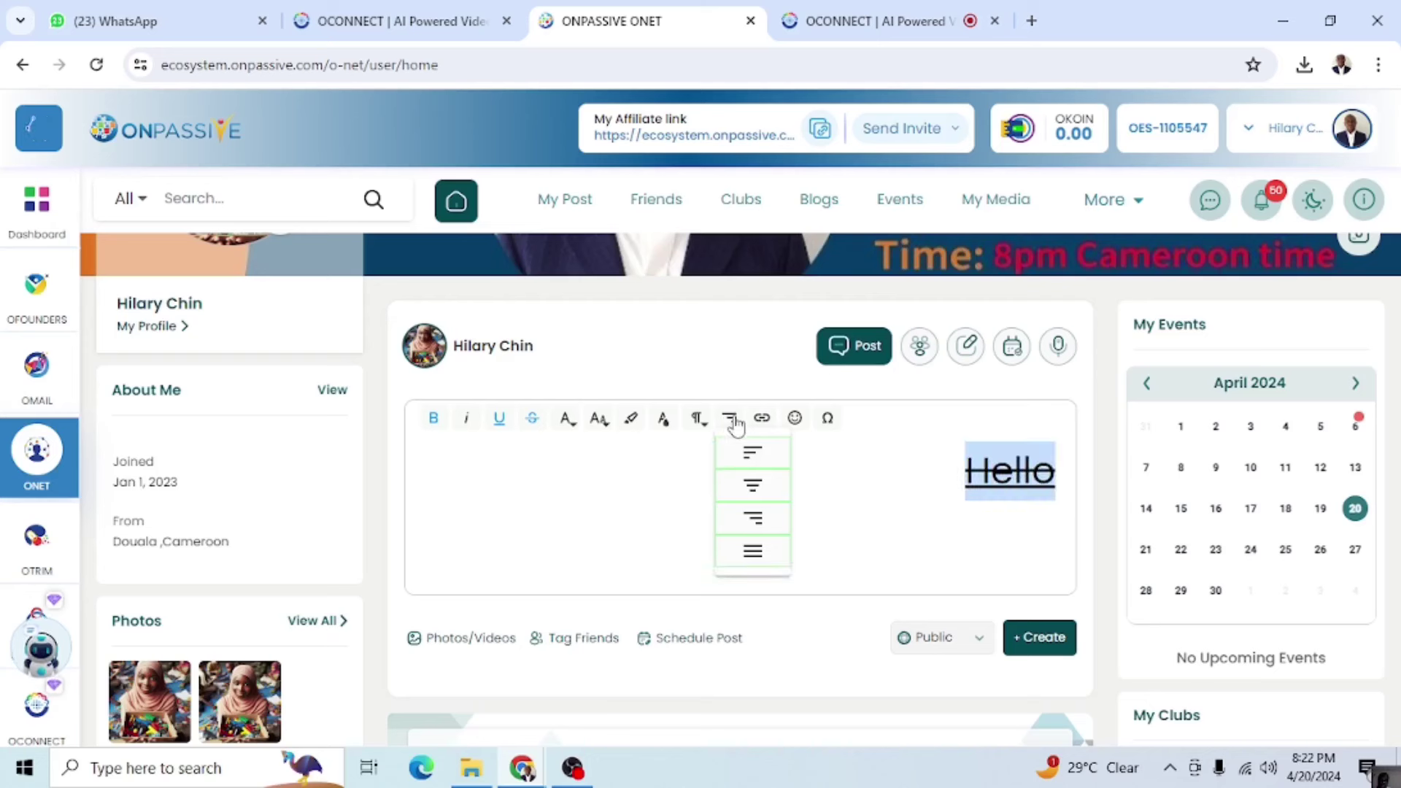
left_click(753, 553)
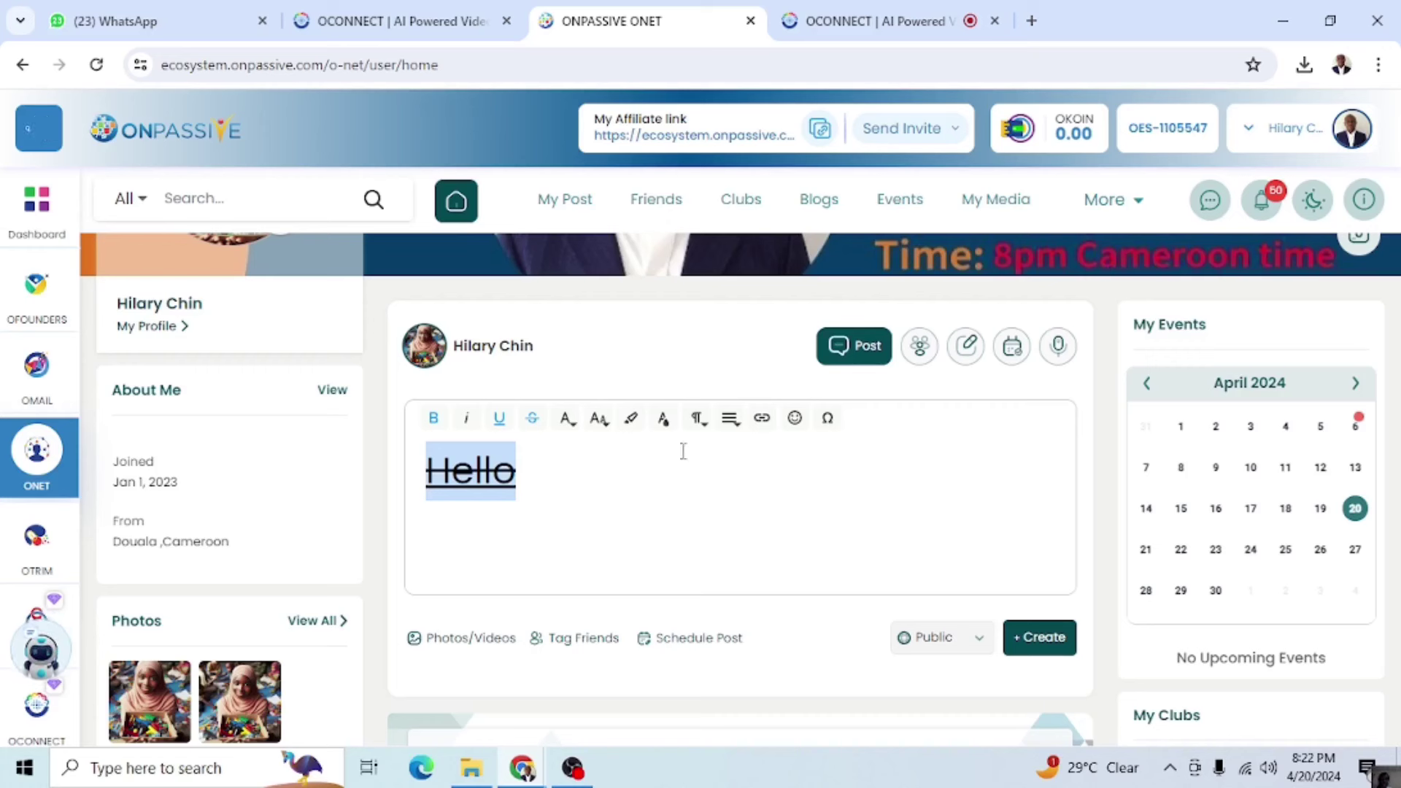
left_click(731, 423)
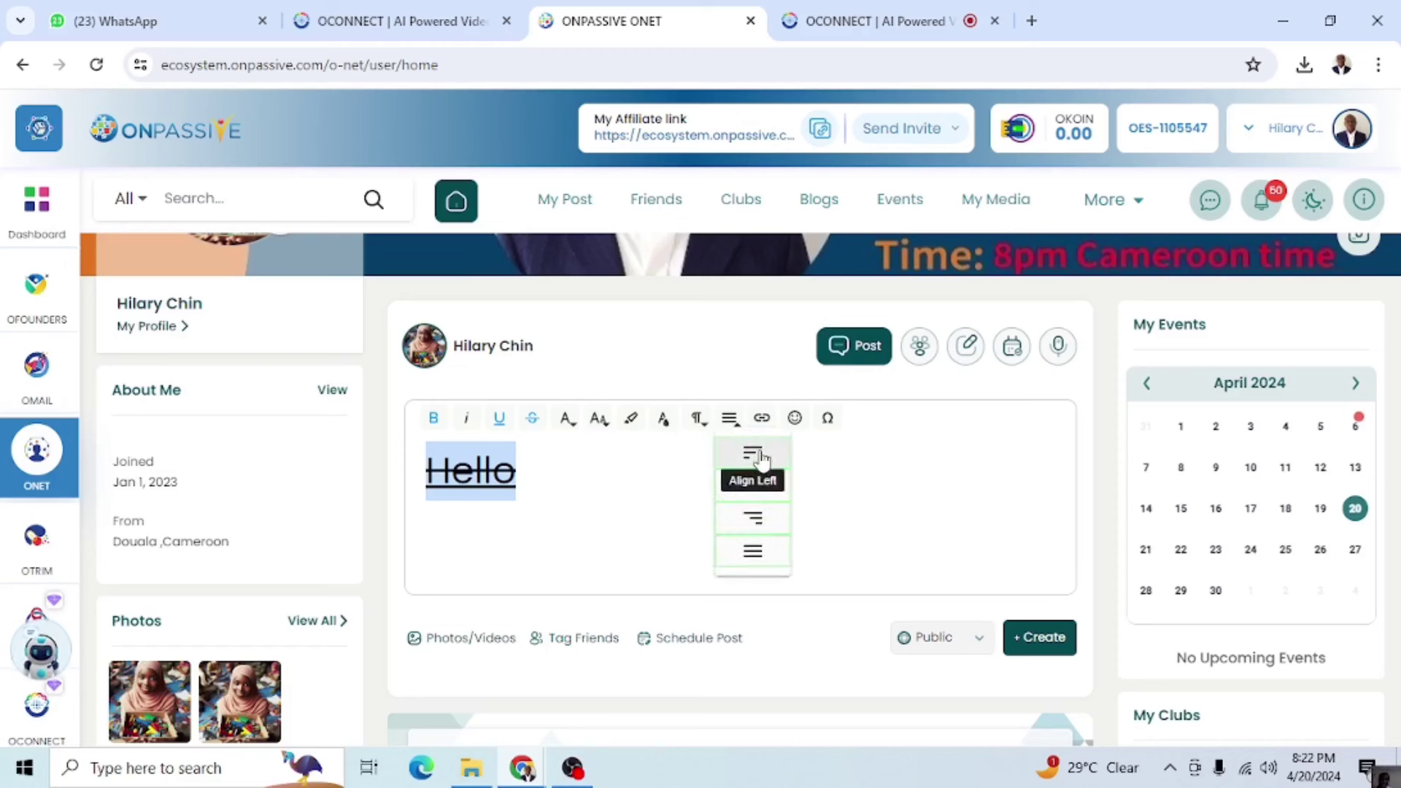
left_click(753, 453)
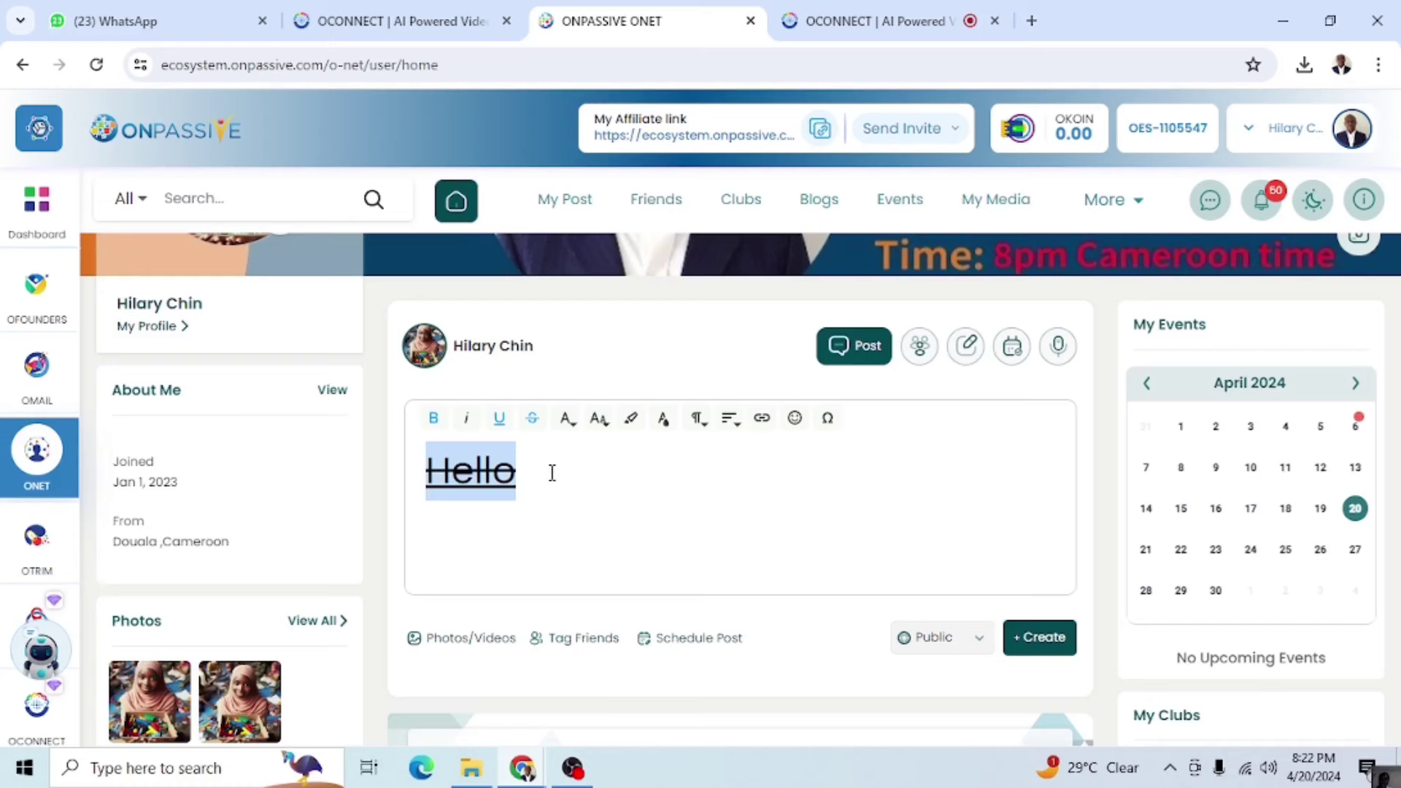
scroll(708, 511, "down", 2)
scroll(707, 511, "up", 2)
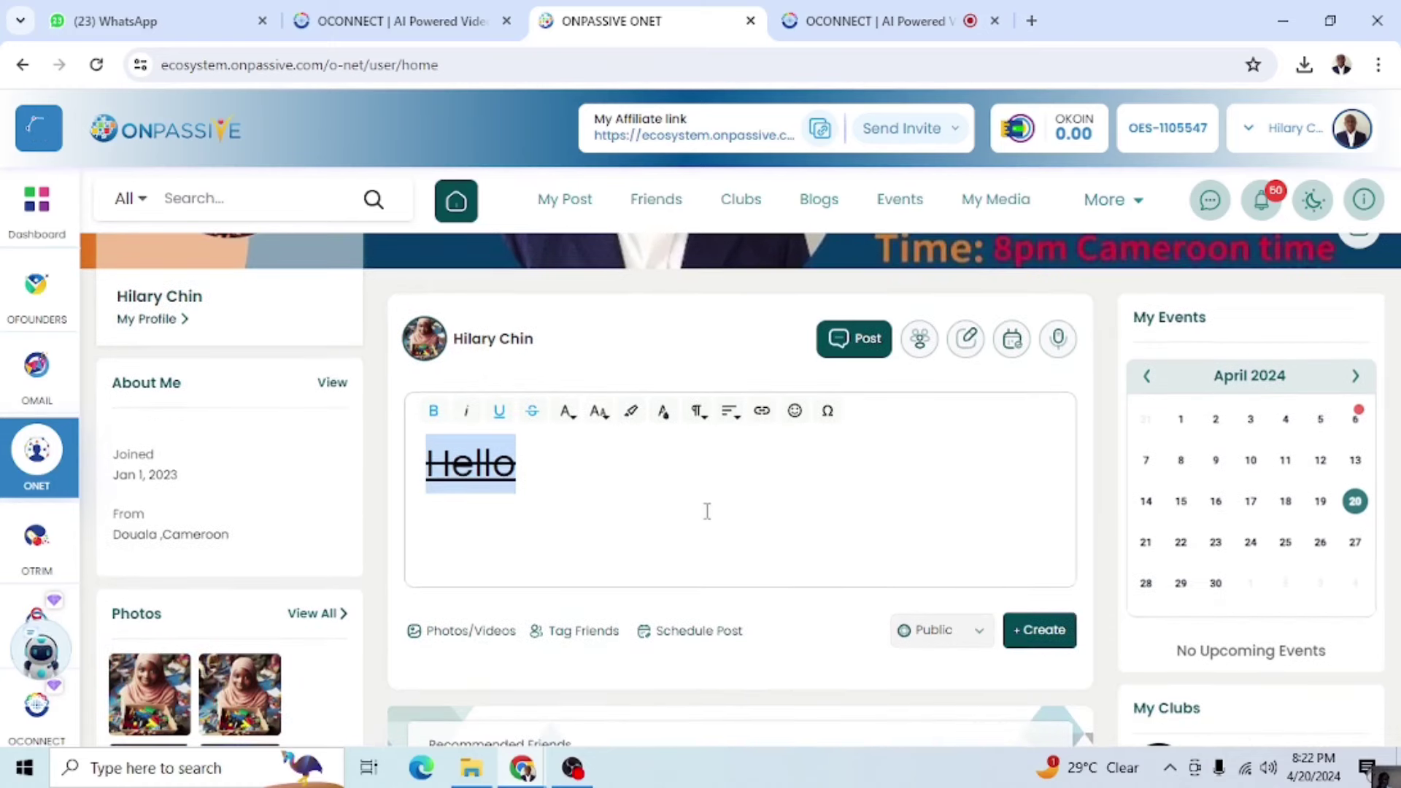
scroll(707, 511, "up", 3)
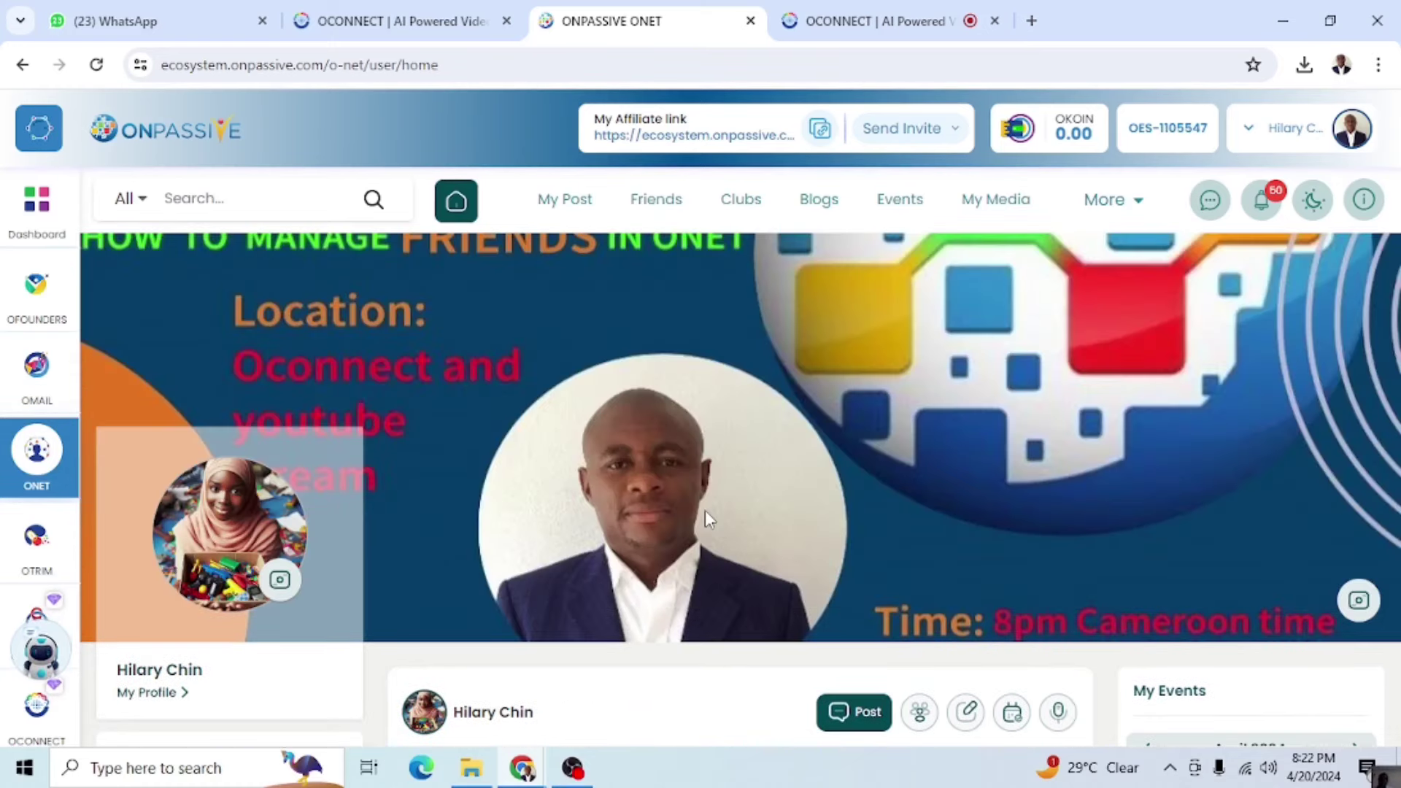
scroll(706, 510, "down", 1)
scroll(705, 511, "up", 1)
scroll(694, 516, "down", 4)
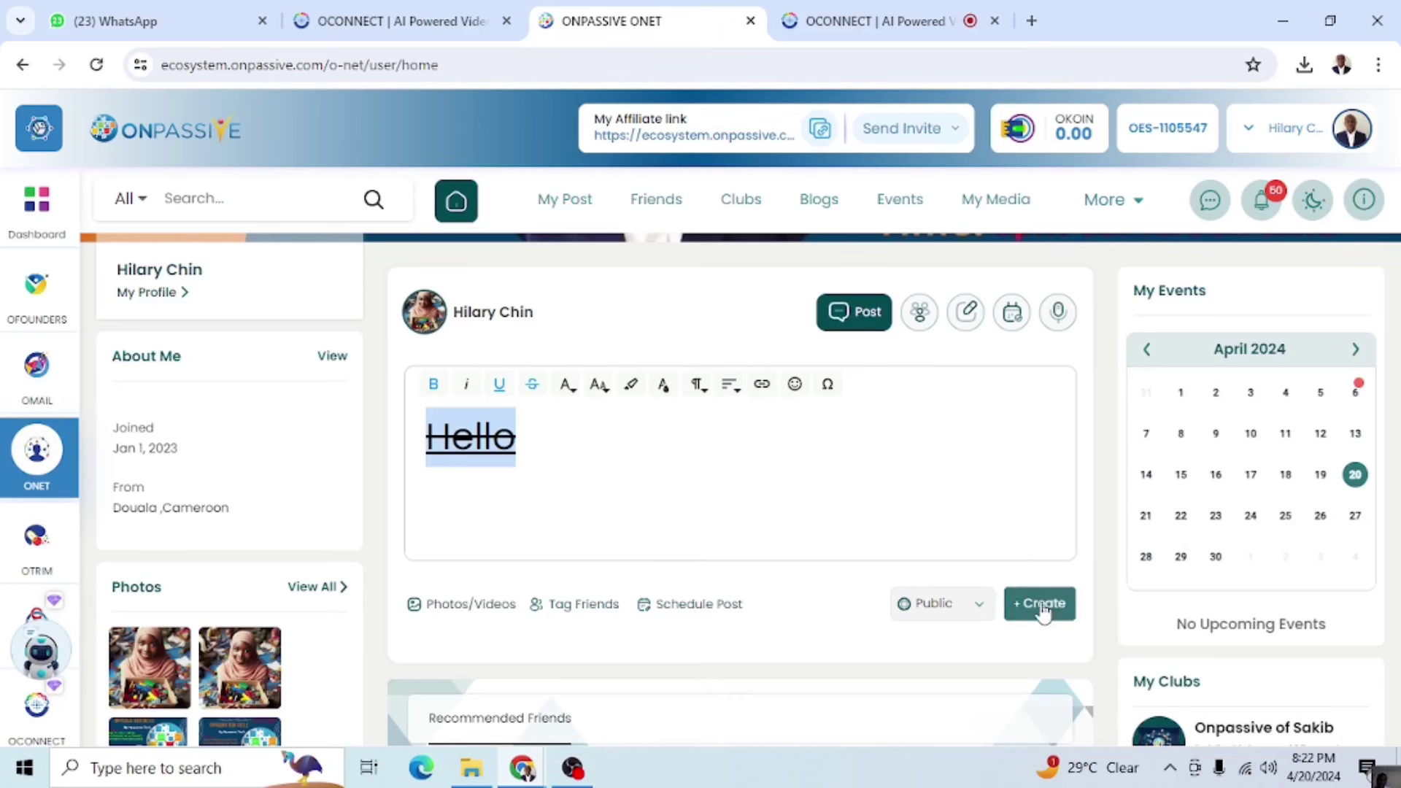
Upload the olkj image of the girl with the toy box to the post.
left_click(451, 607)
scroll(553, 645, "down", 1)
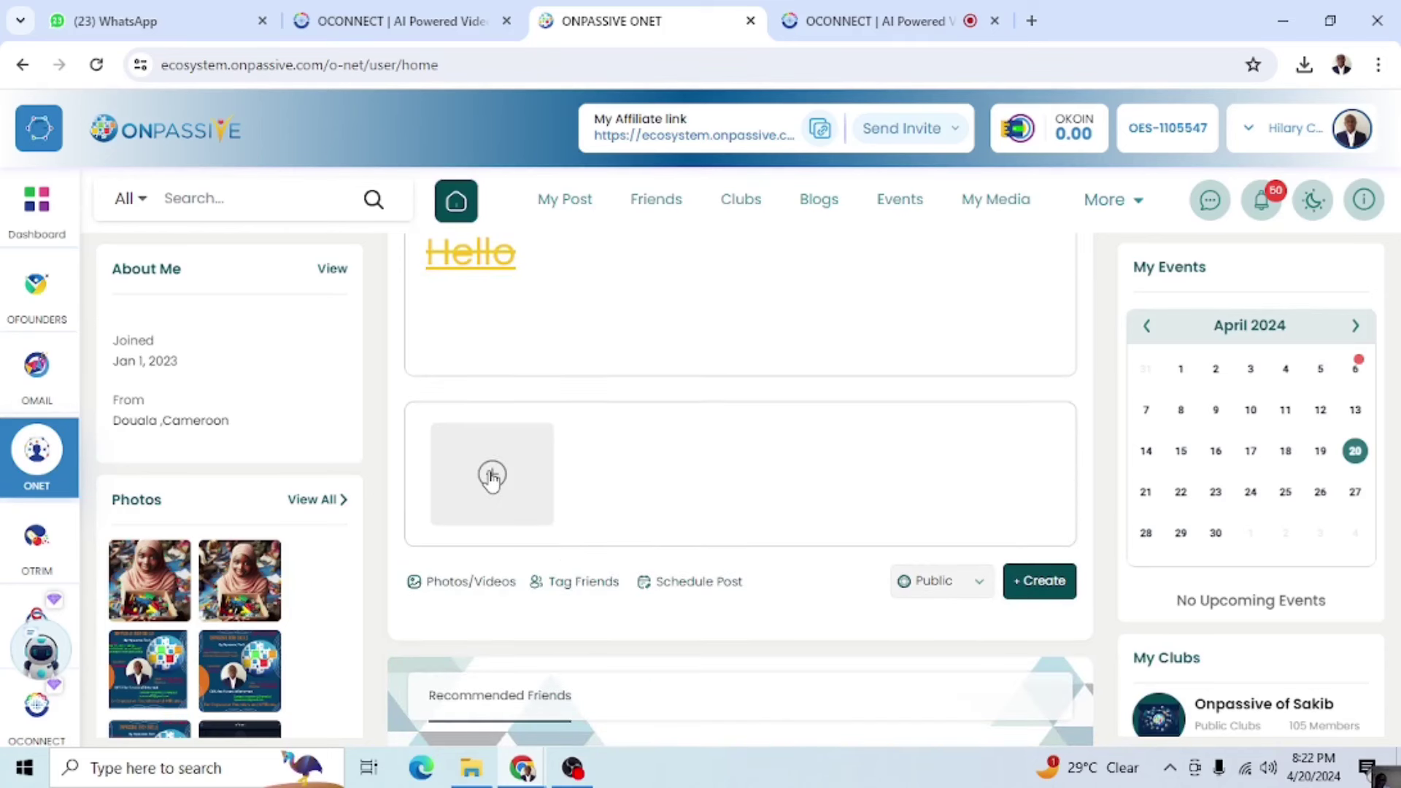
left_click(492, 477)
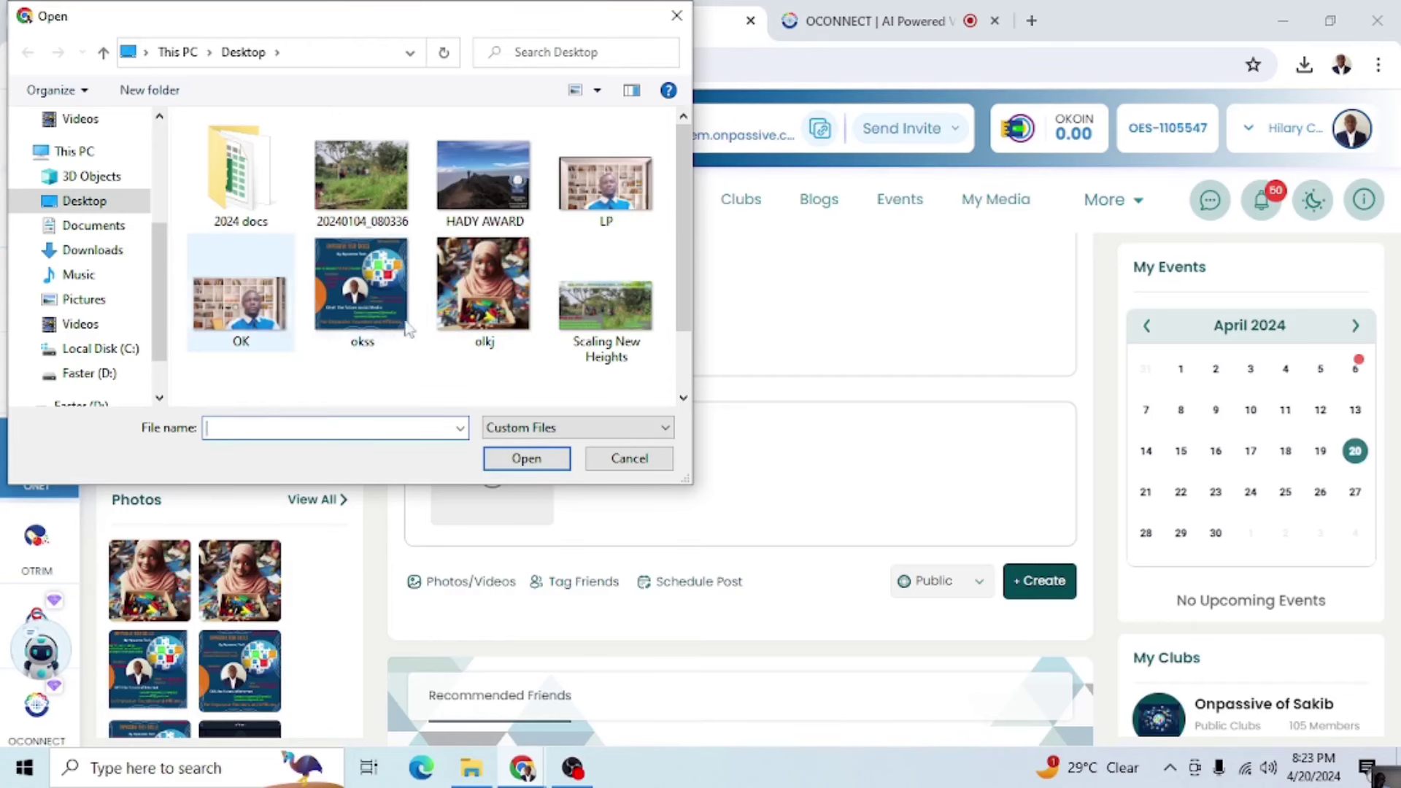
left_click(488, 315)
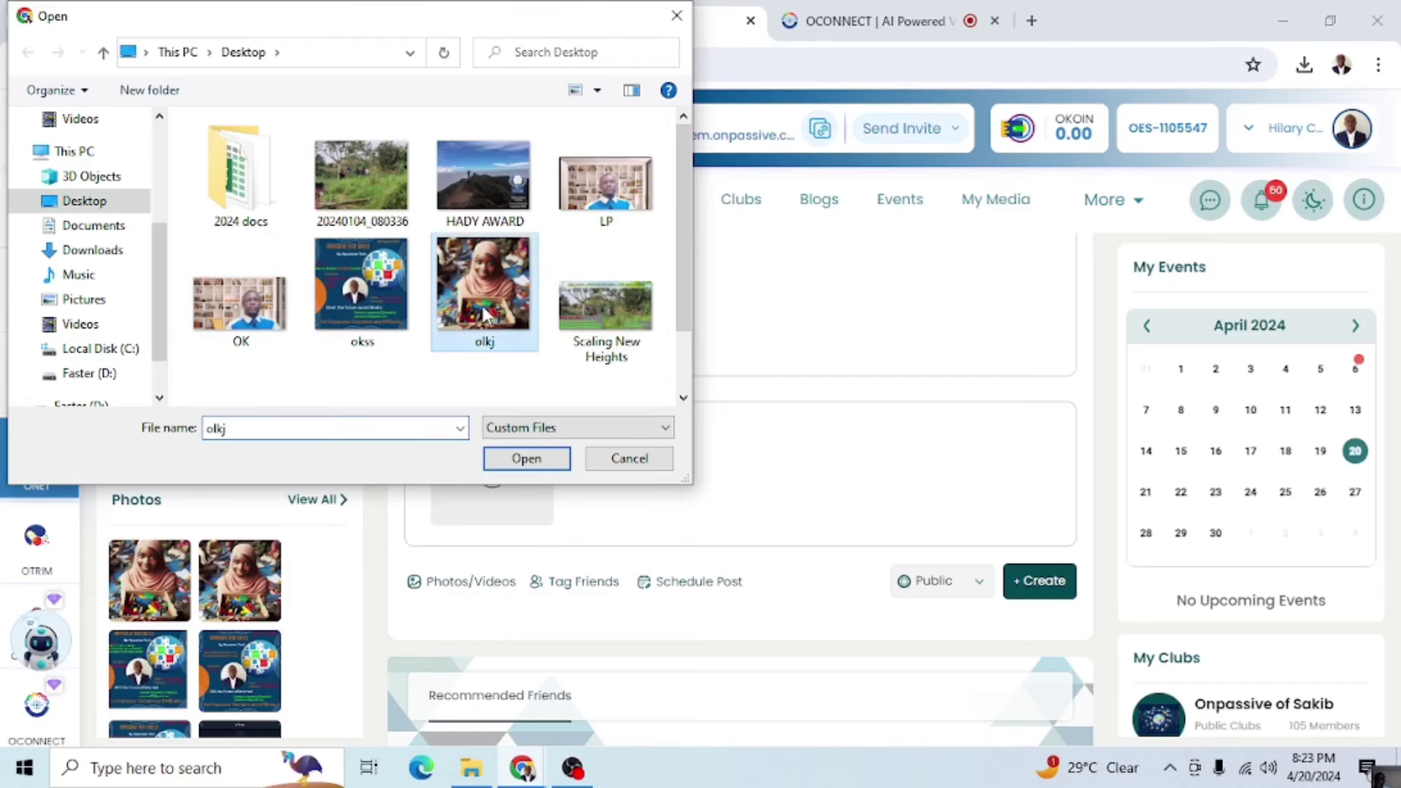
left_click(514, 462)
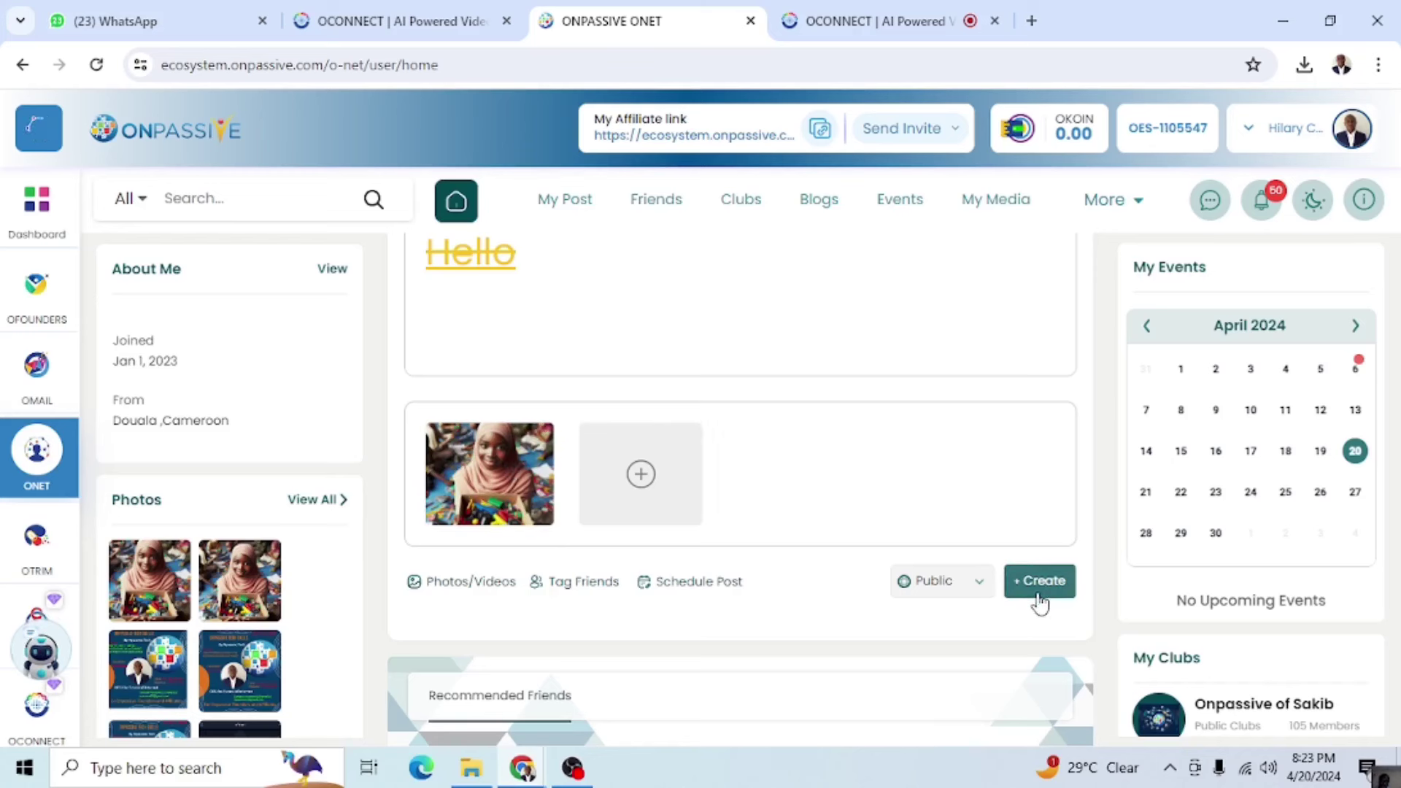
Keep the post audience Public and publish the post with its photo.
left_click(975, 592)
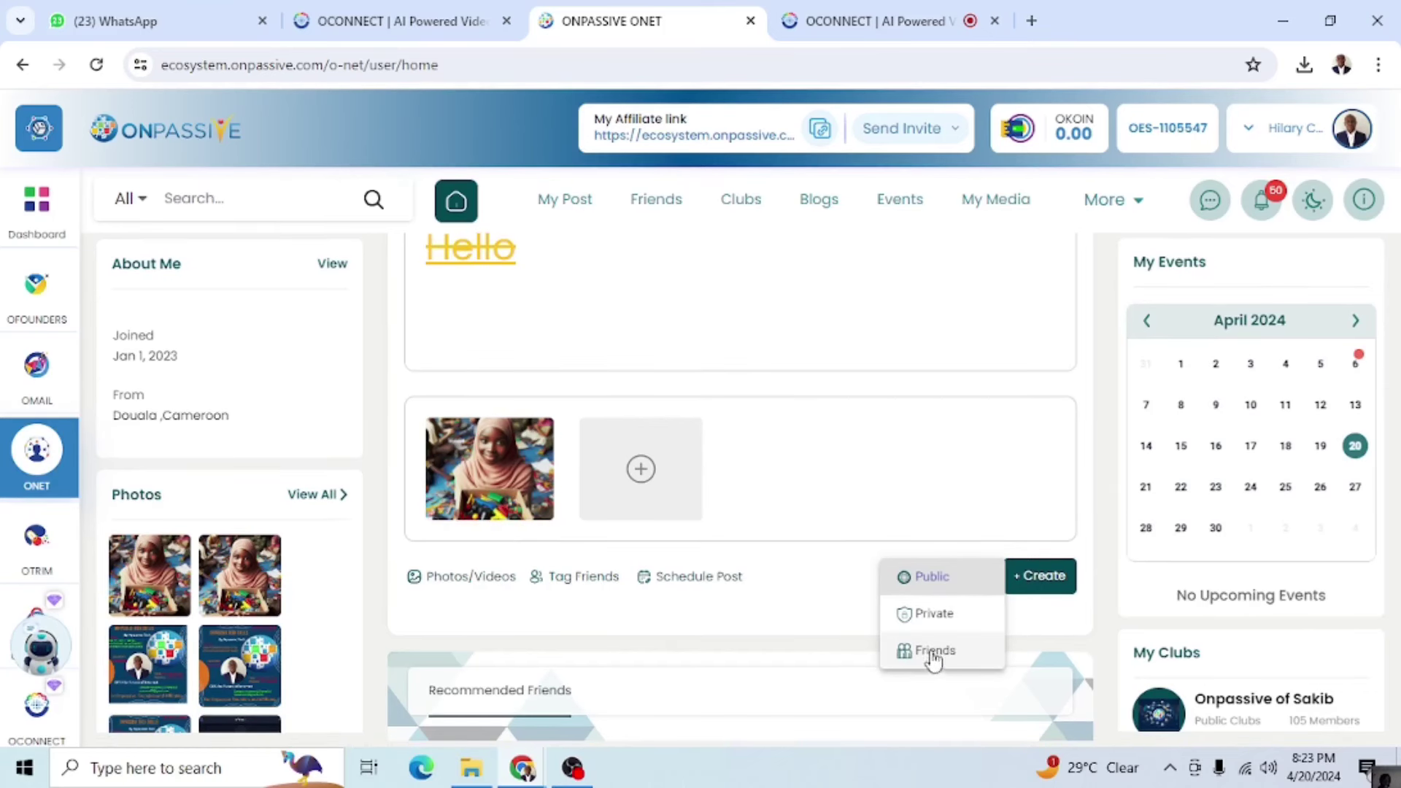
left_click(961, 586)
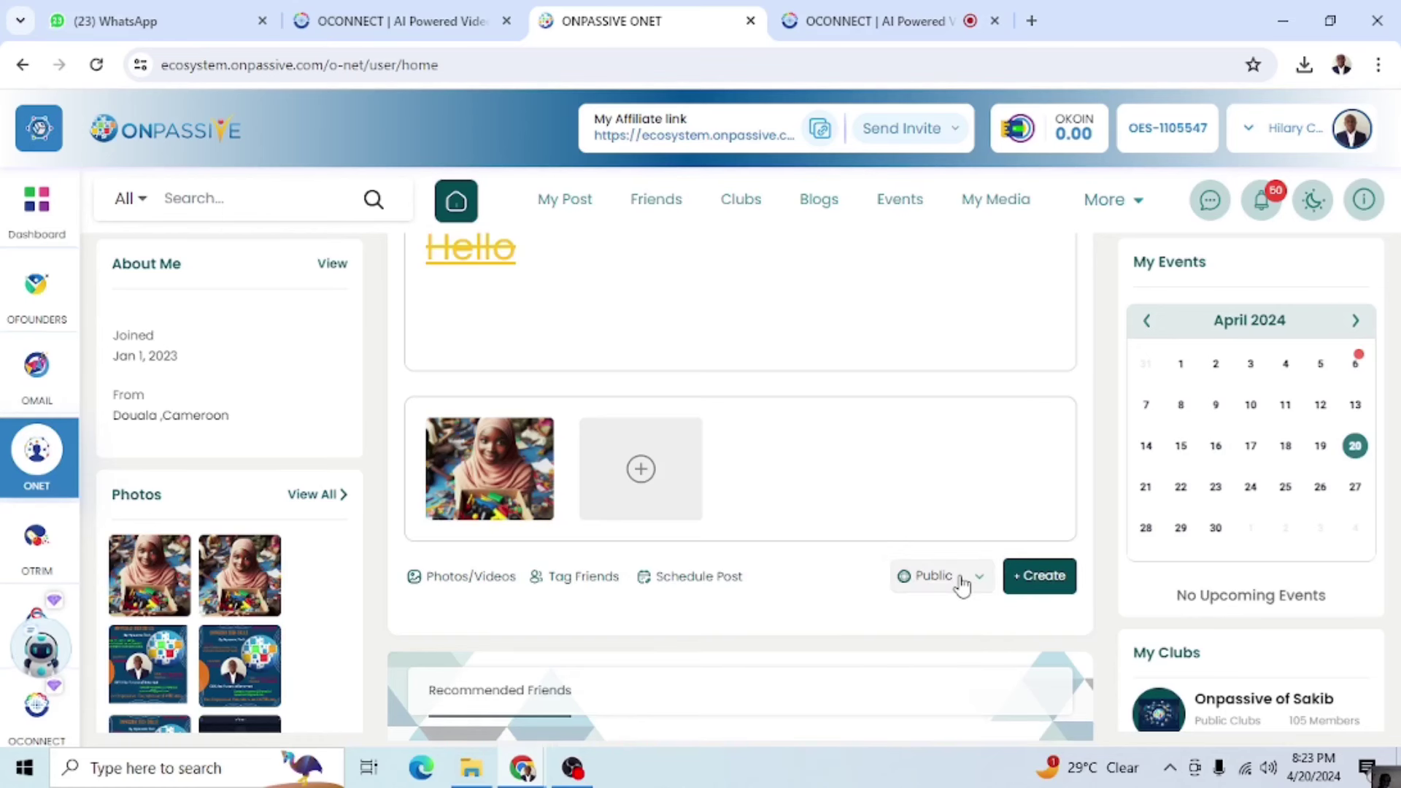
left_click(1039, 576)
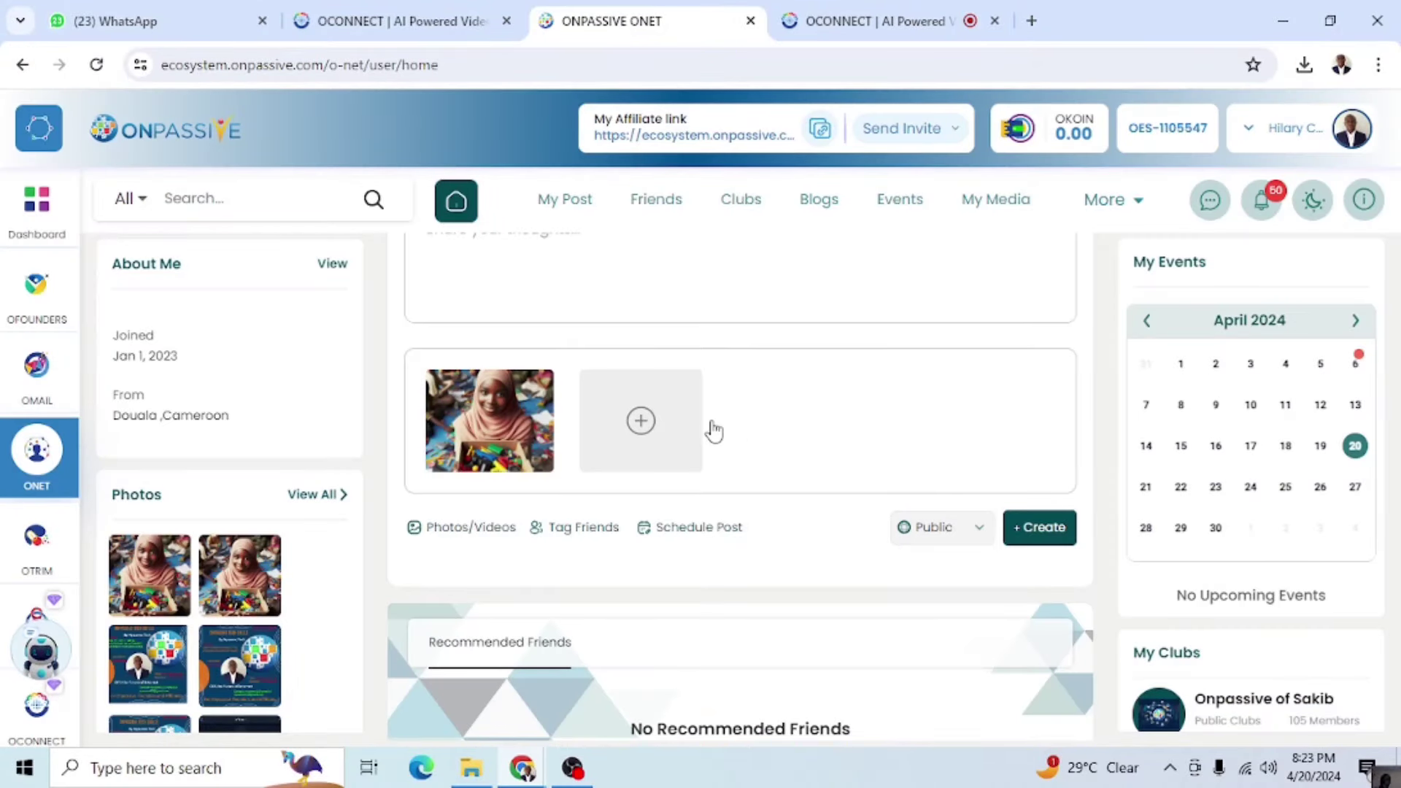
scroll(712, 429, "up", 2)
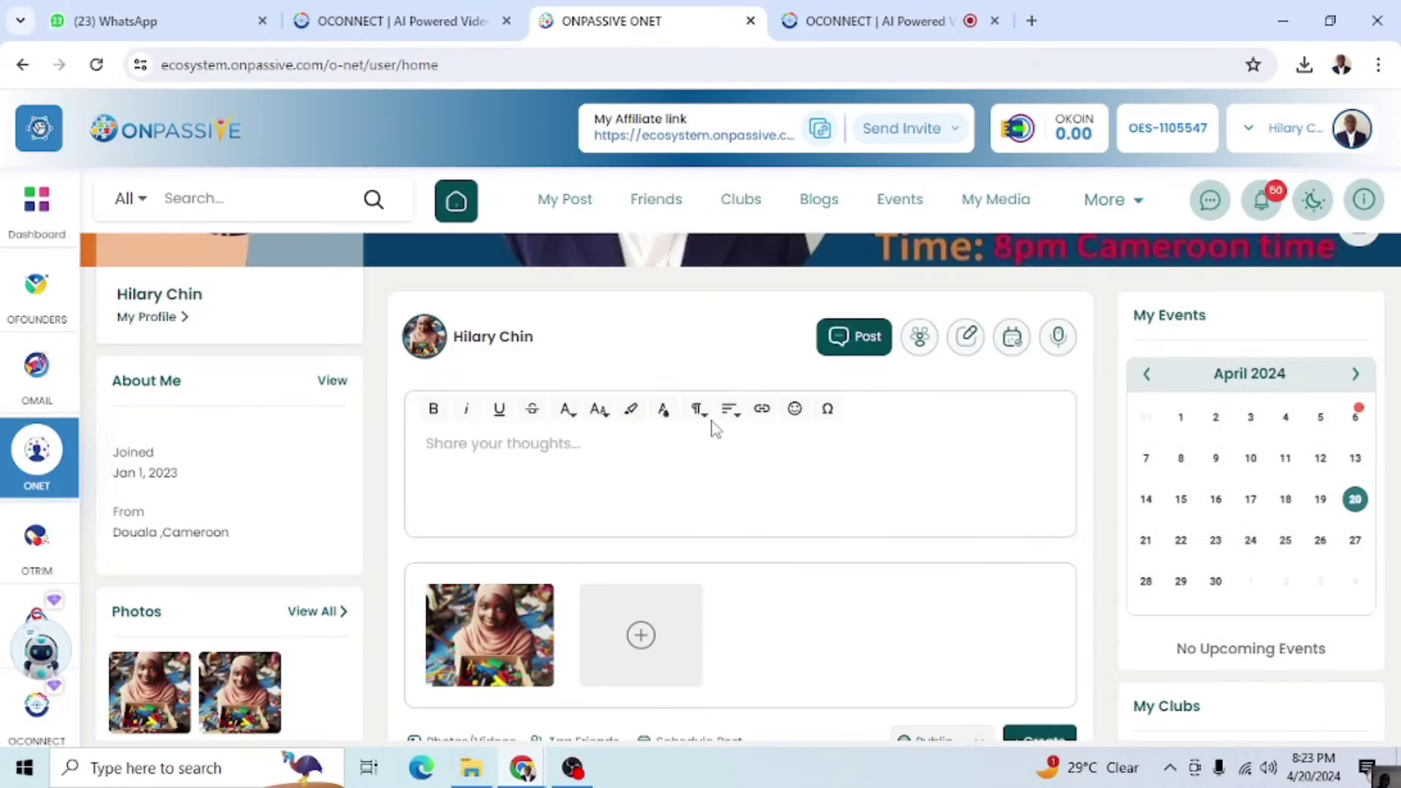
scroll(712, 430, "down", 2)
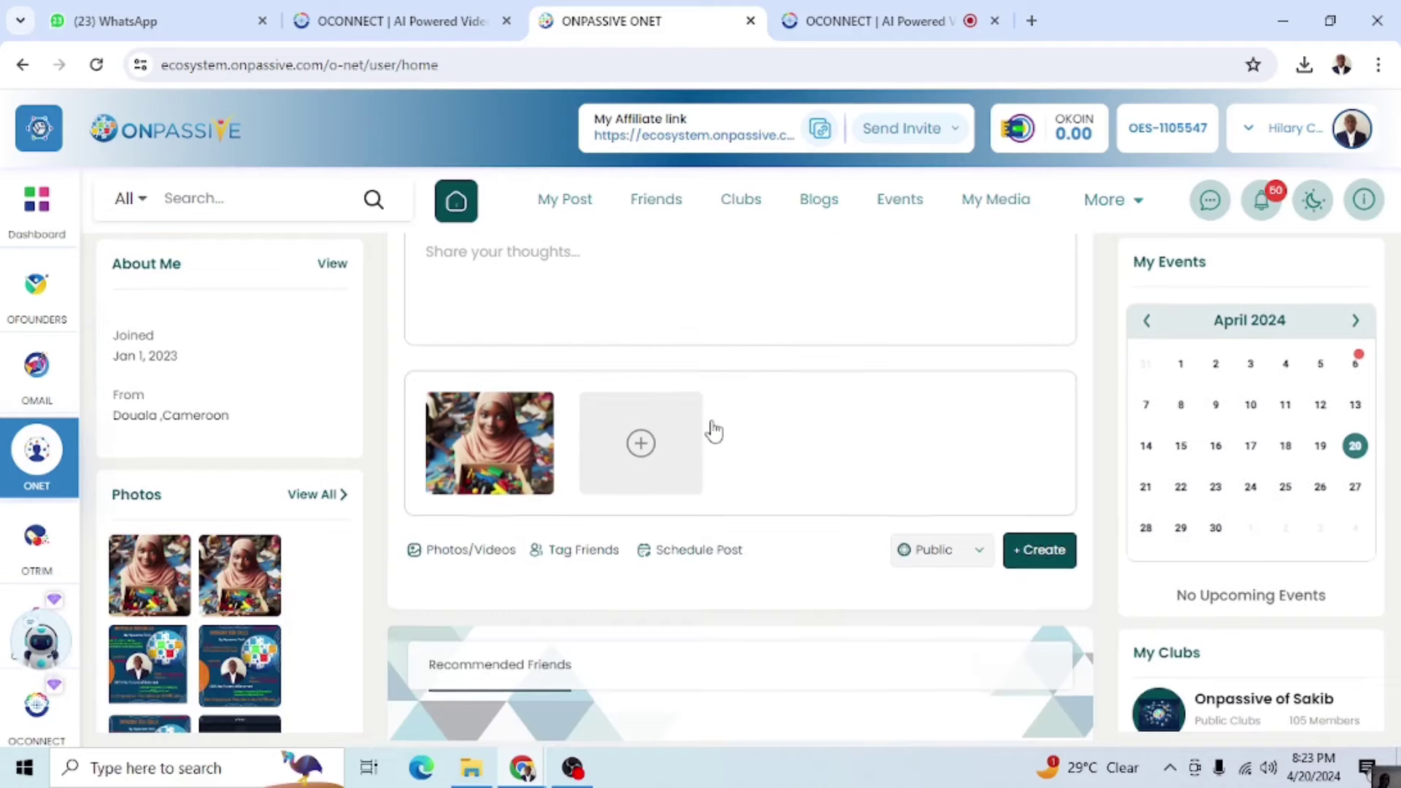
Retry publishing, re-entering the Hello text, until the photo post goes out.
left_click(1035, 552)
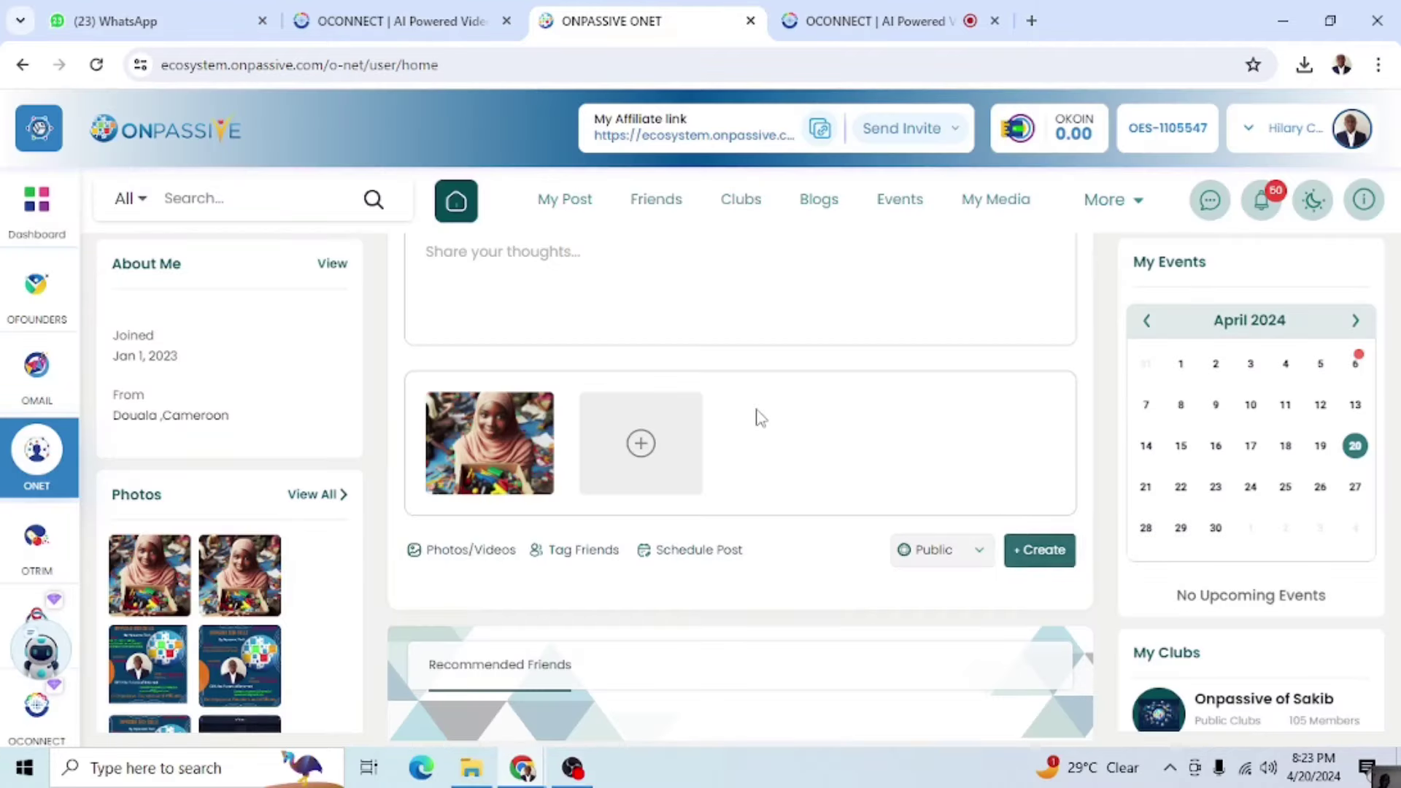
scroll(758, 417, "up", 2)
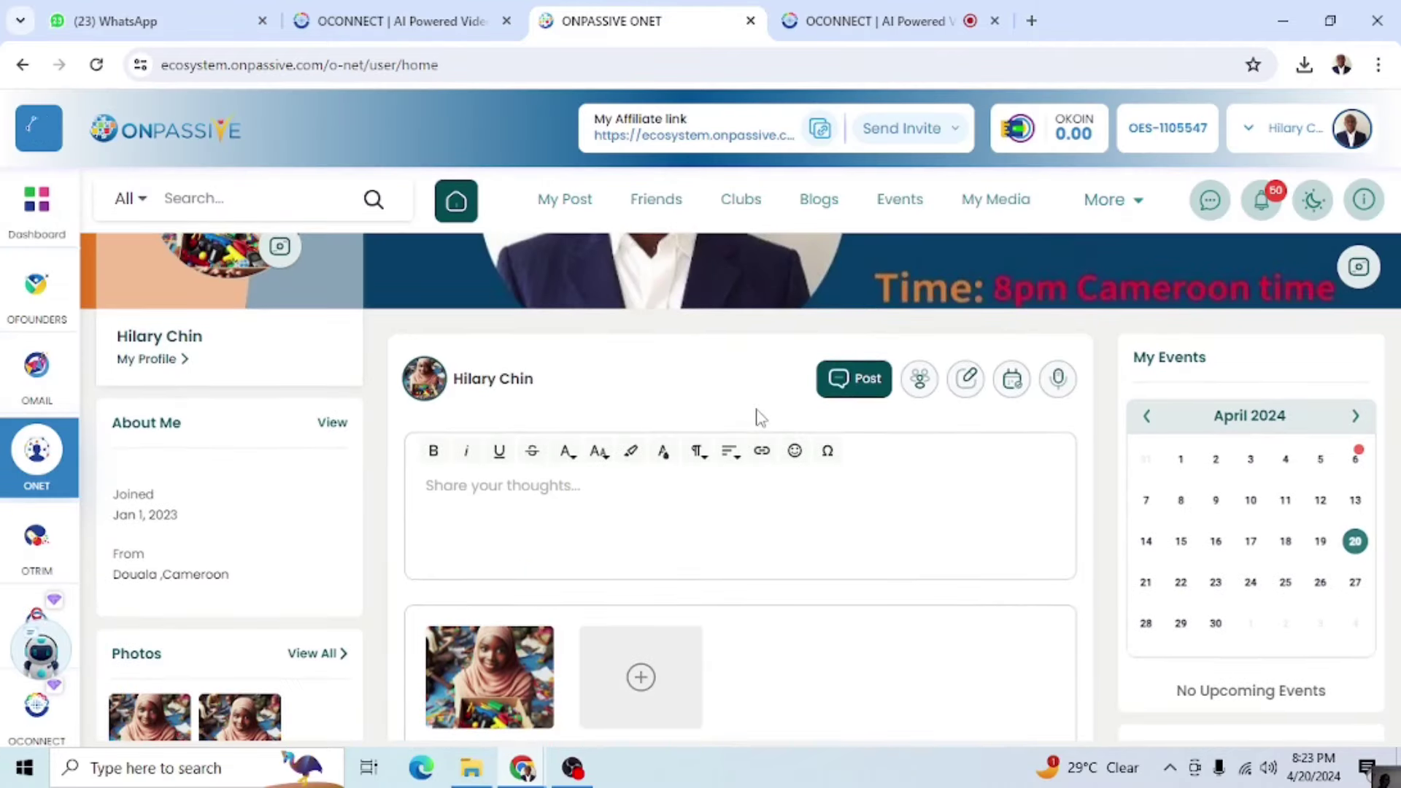
scroll(758, 417, "down", 2)
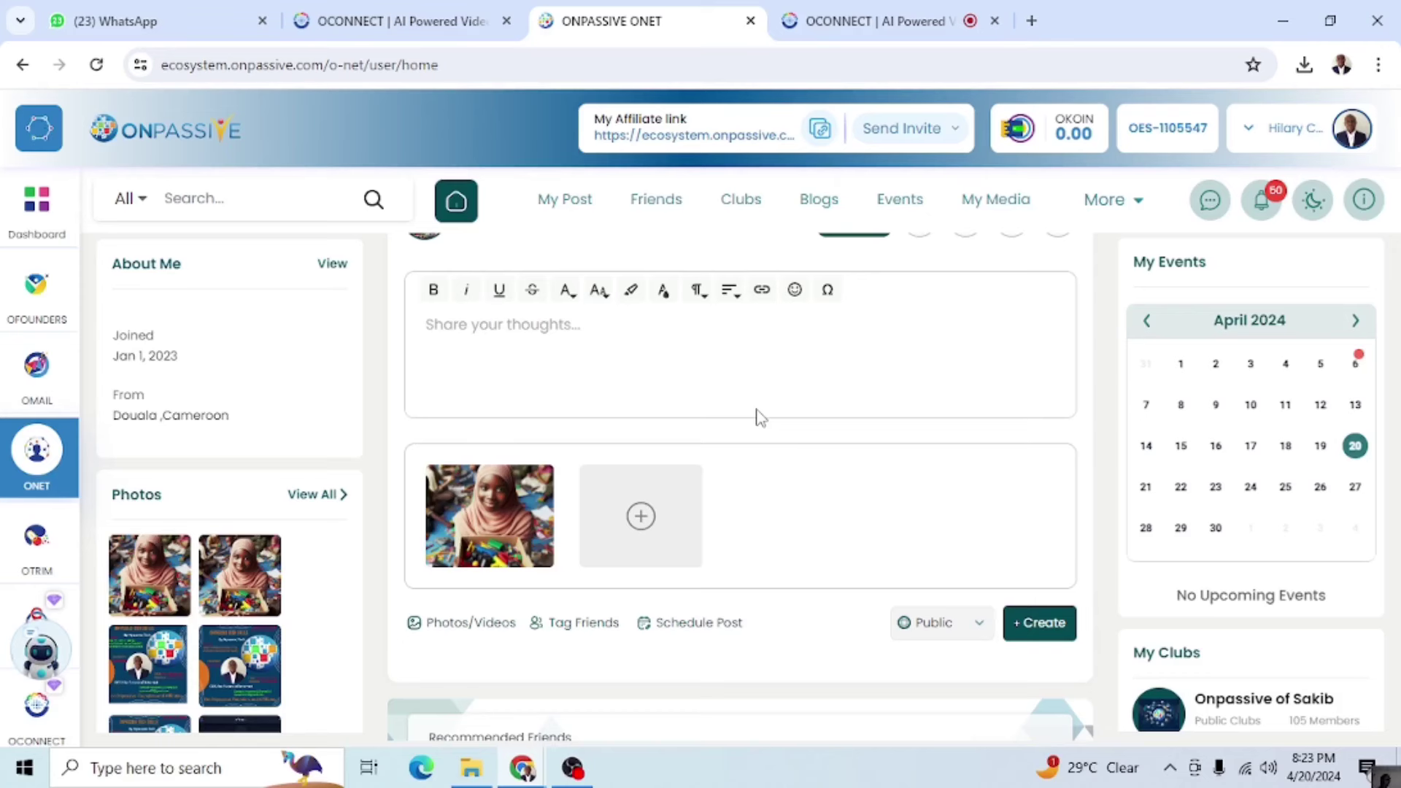
scroll(759, 417, "up", 1)
scroll(621, 508, "down", 1)
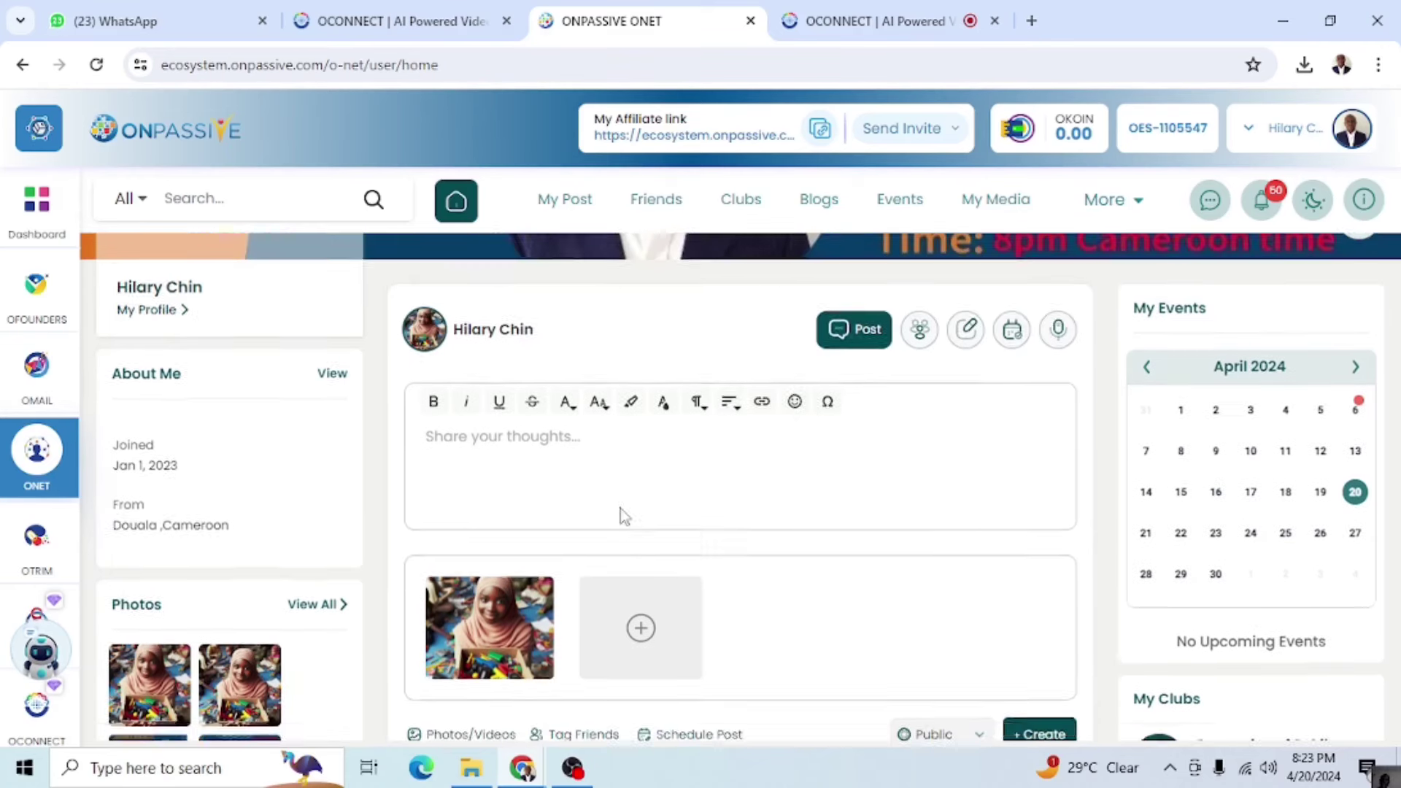
scroll(621, 509, "up", 1)
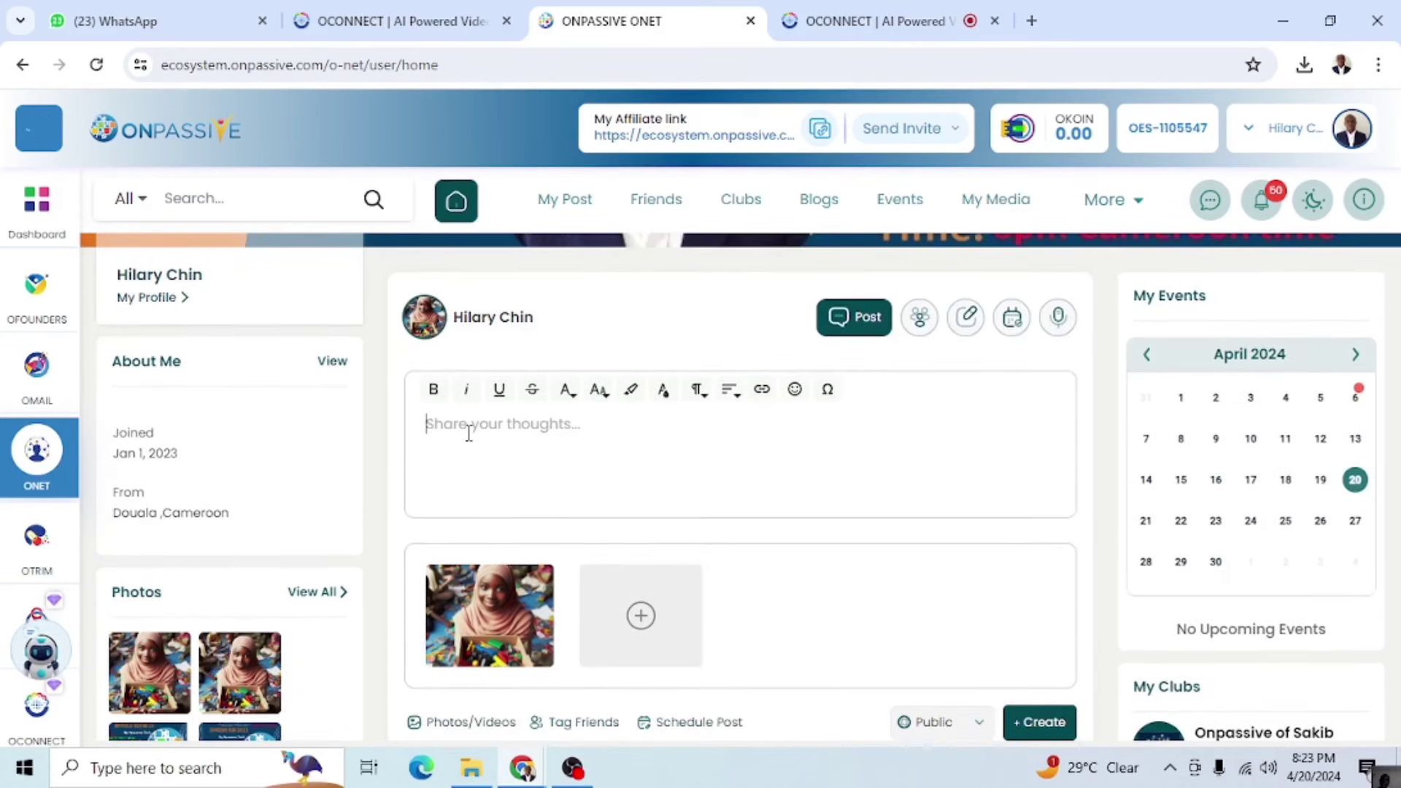
left_click(468, 432)
type("Hello")
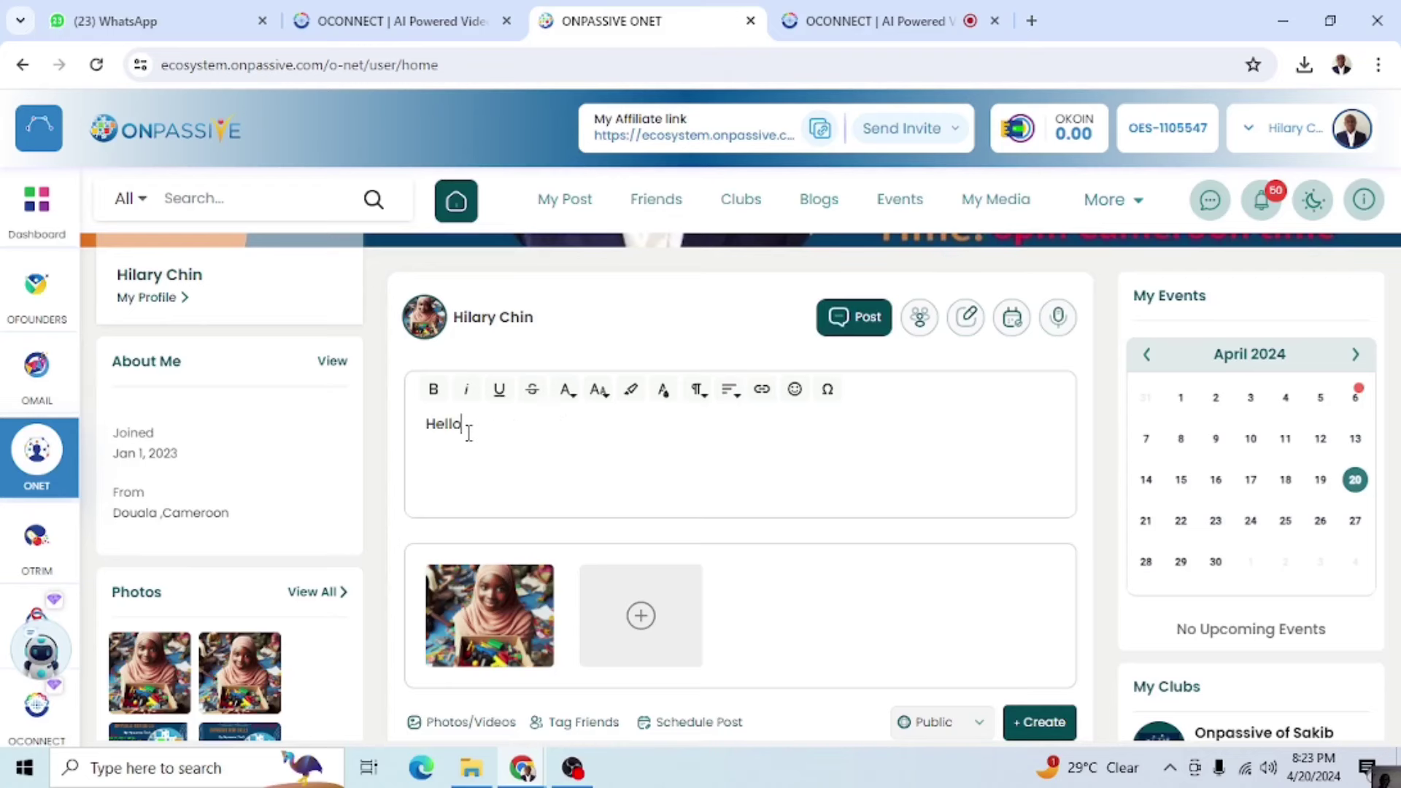
left_click(1032, 715)
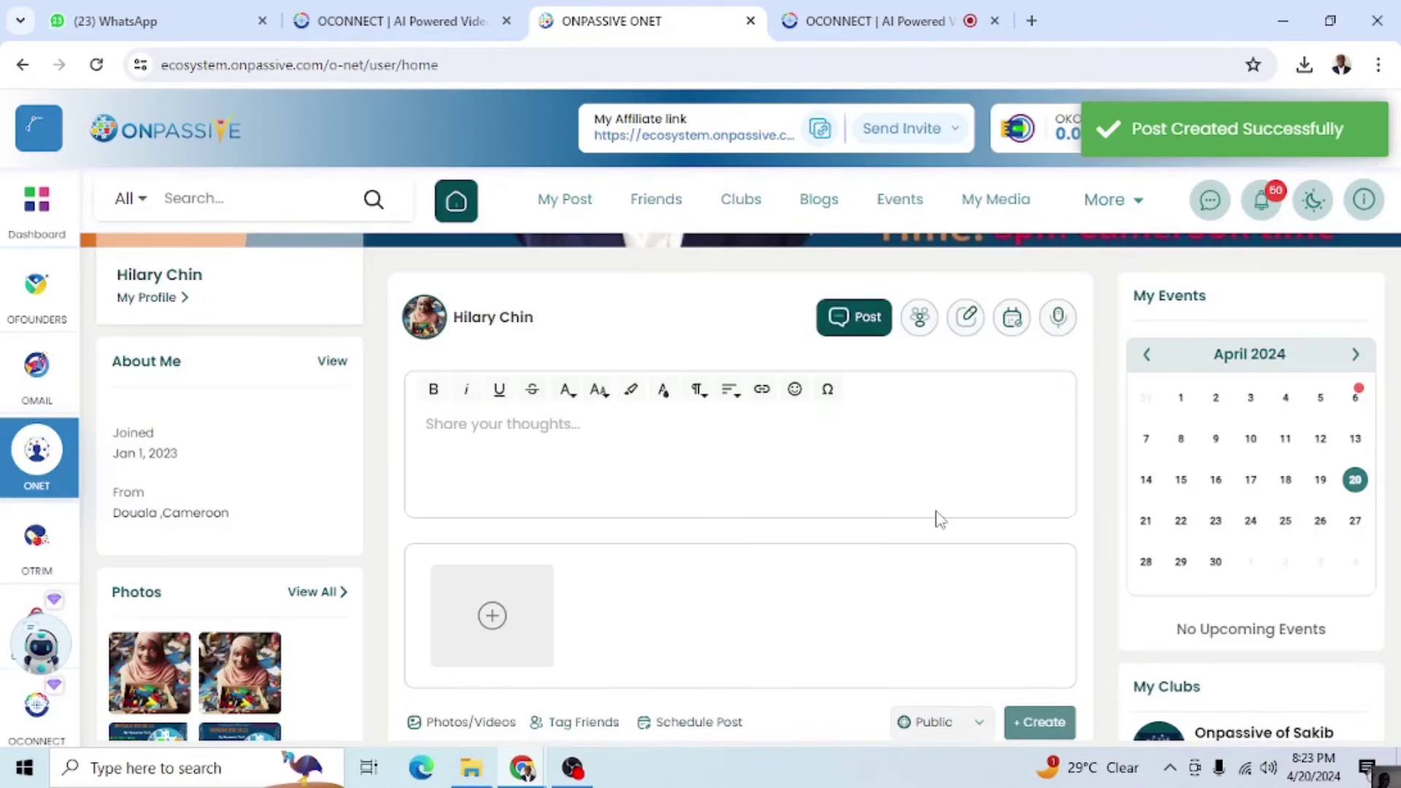
scroll(938, 519, "down", 4)
scroll(938, 519, "down", 3)
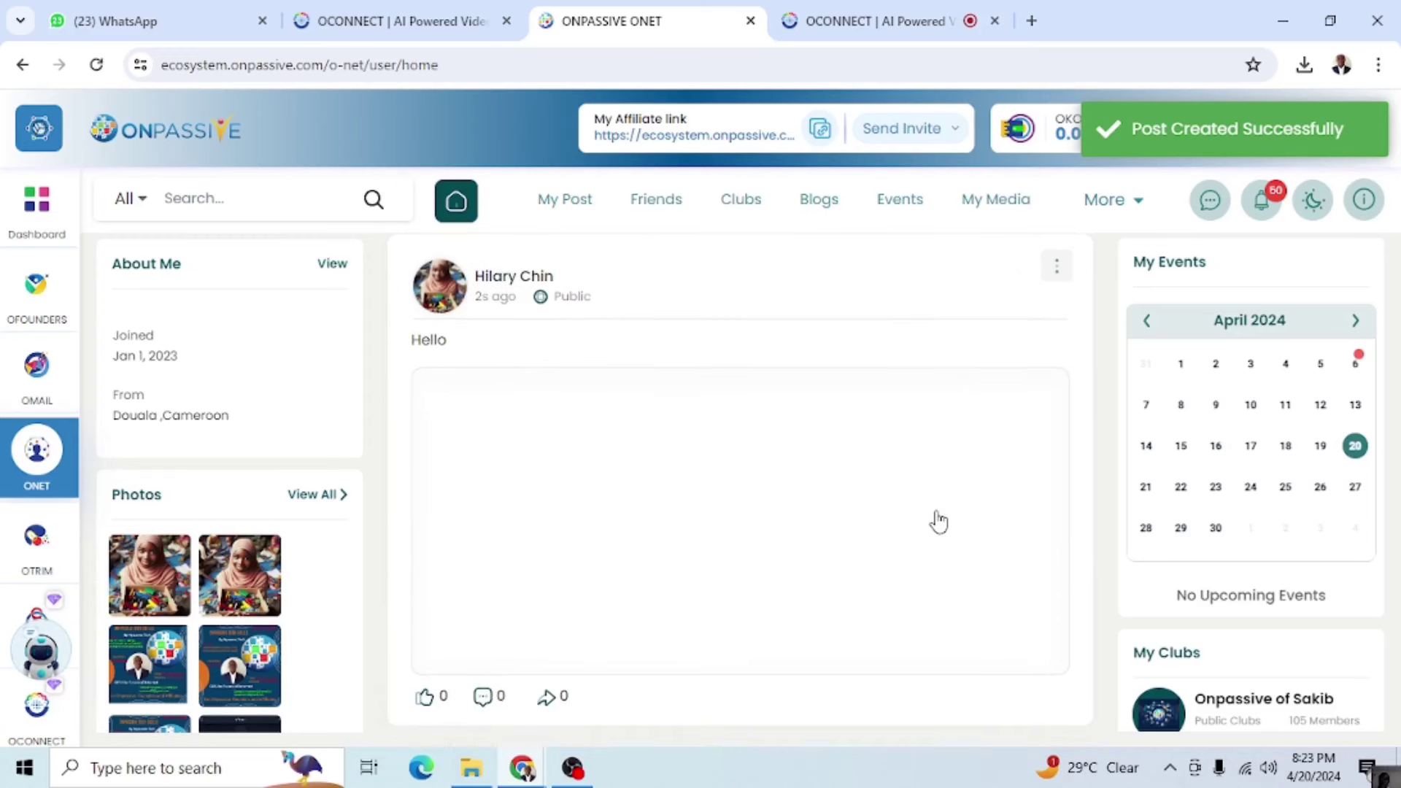
scroll(938, 519, "down", 1)
scroll(936, 522, "up", 1)
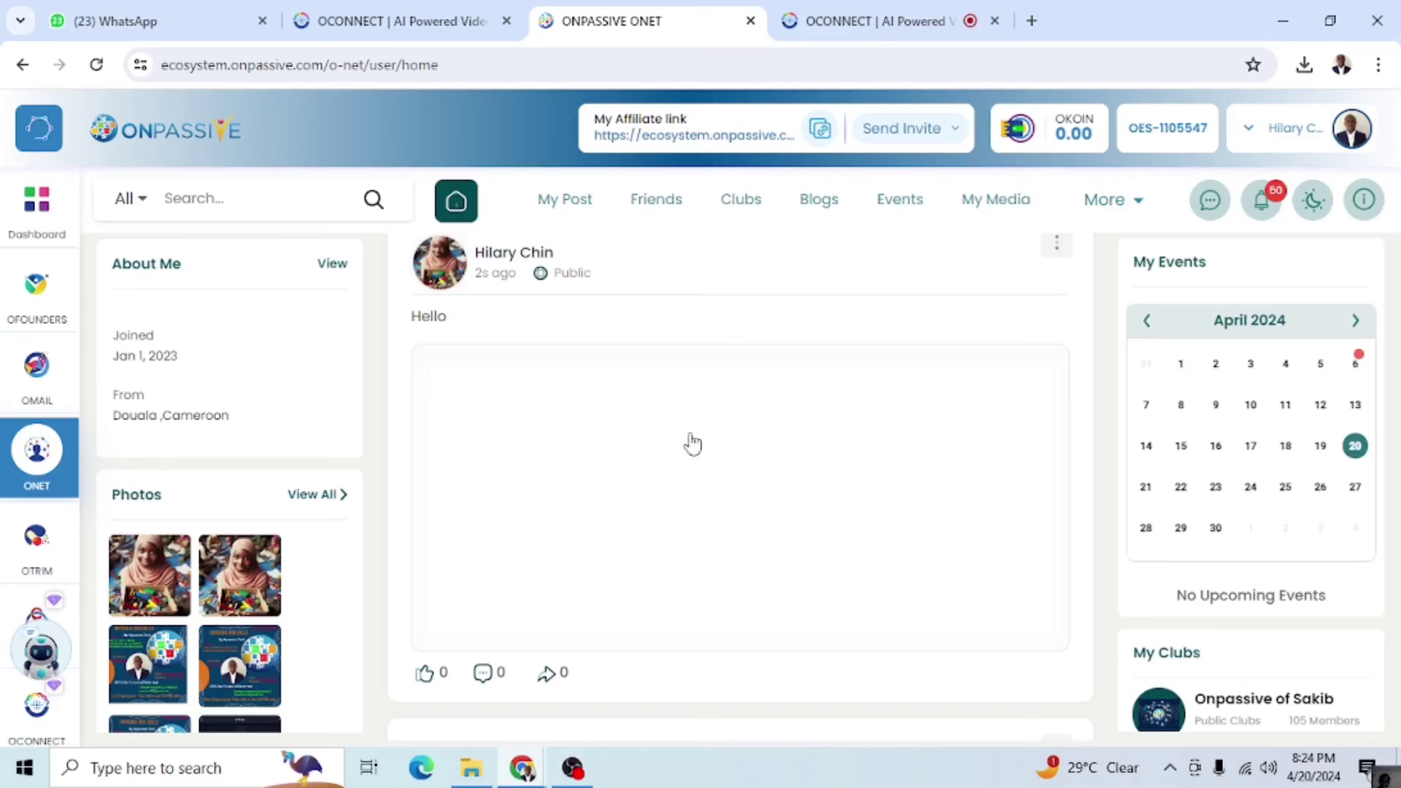
scroll(706, 546, "down", 1)
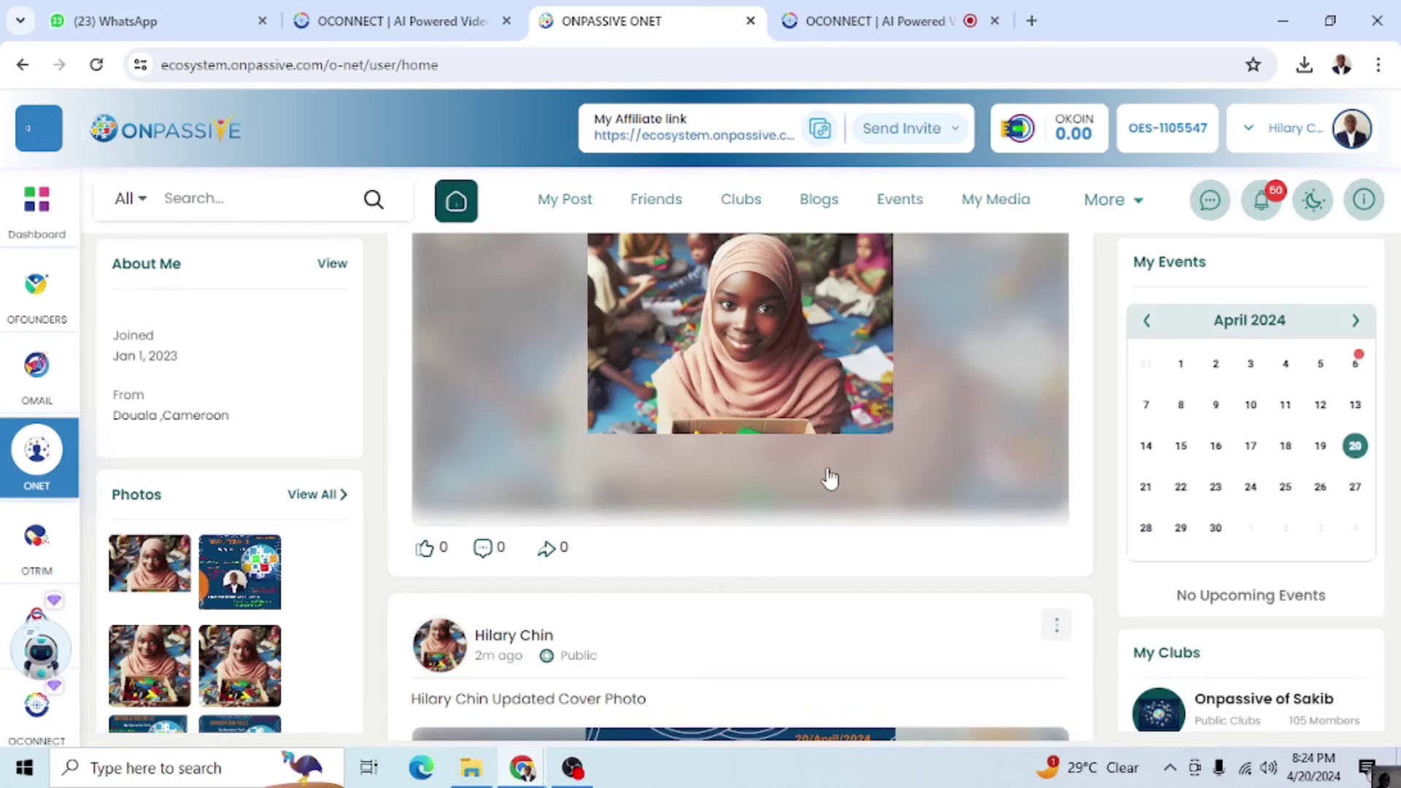
left_click(828, 479)
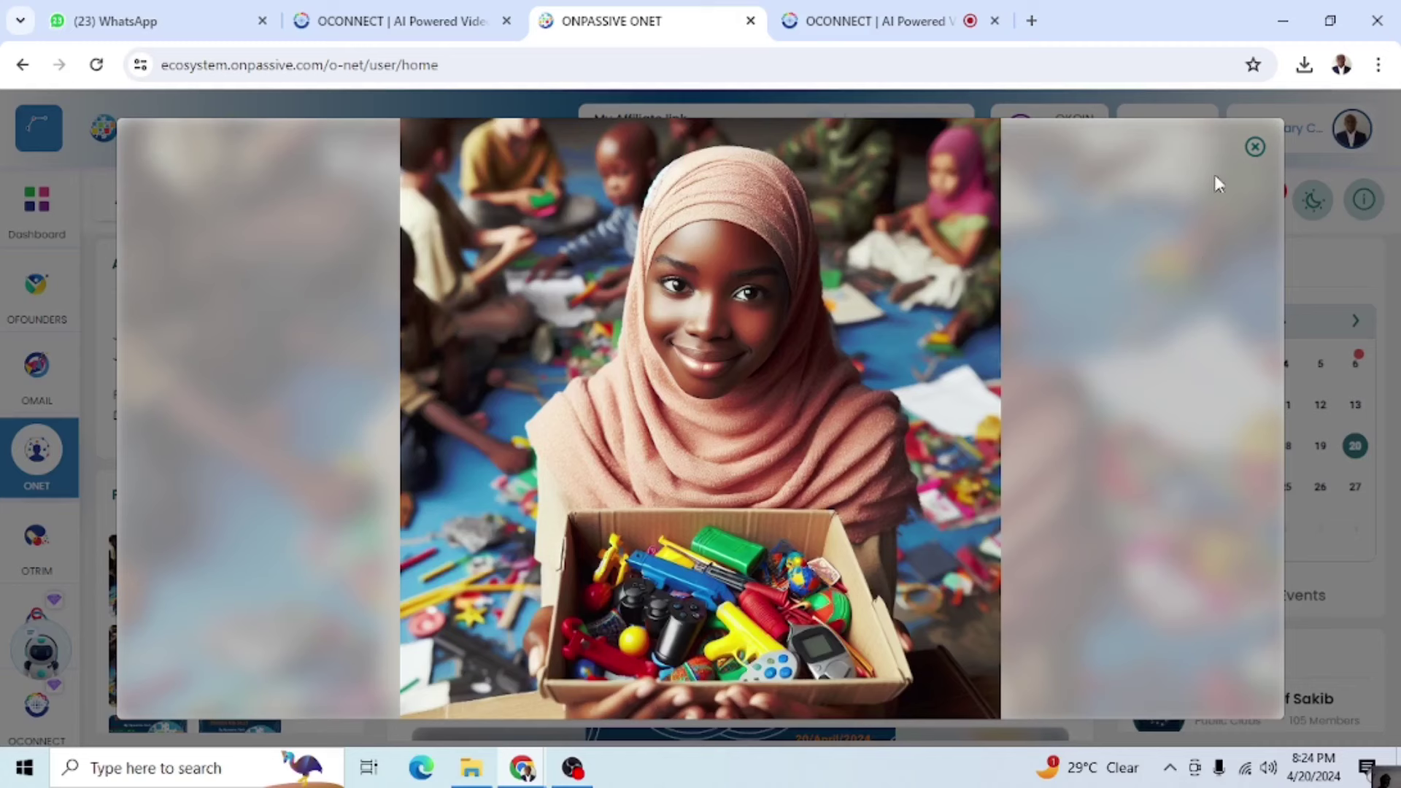
left_click(1256, 147)
scroll(774, 421, "up", 3)
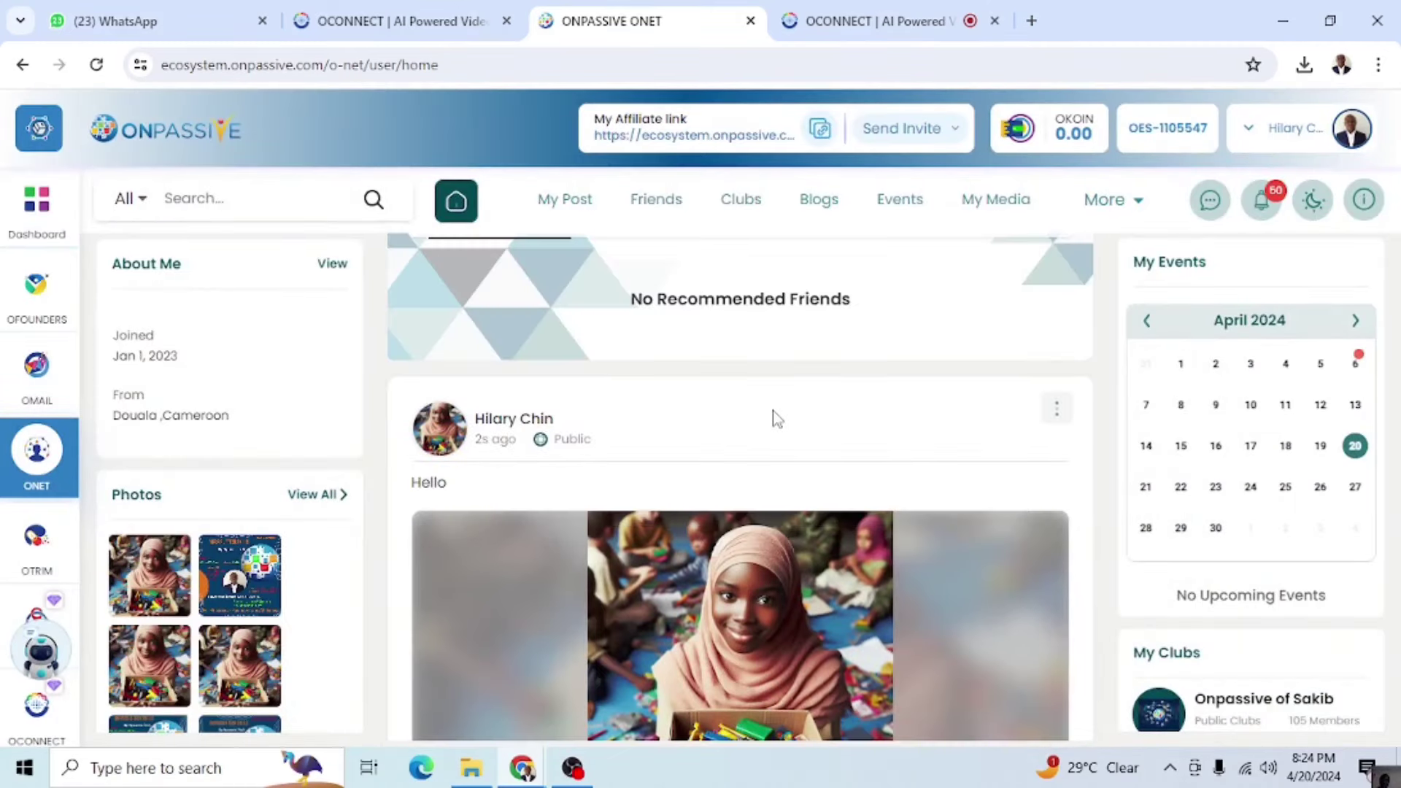
scroll(773, 421, "down", 2)
scroll(773, 421, "up", 1)
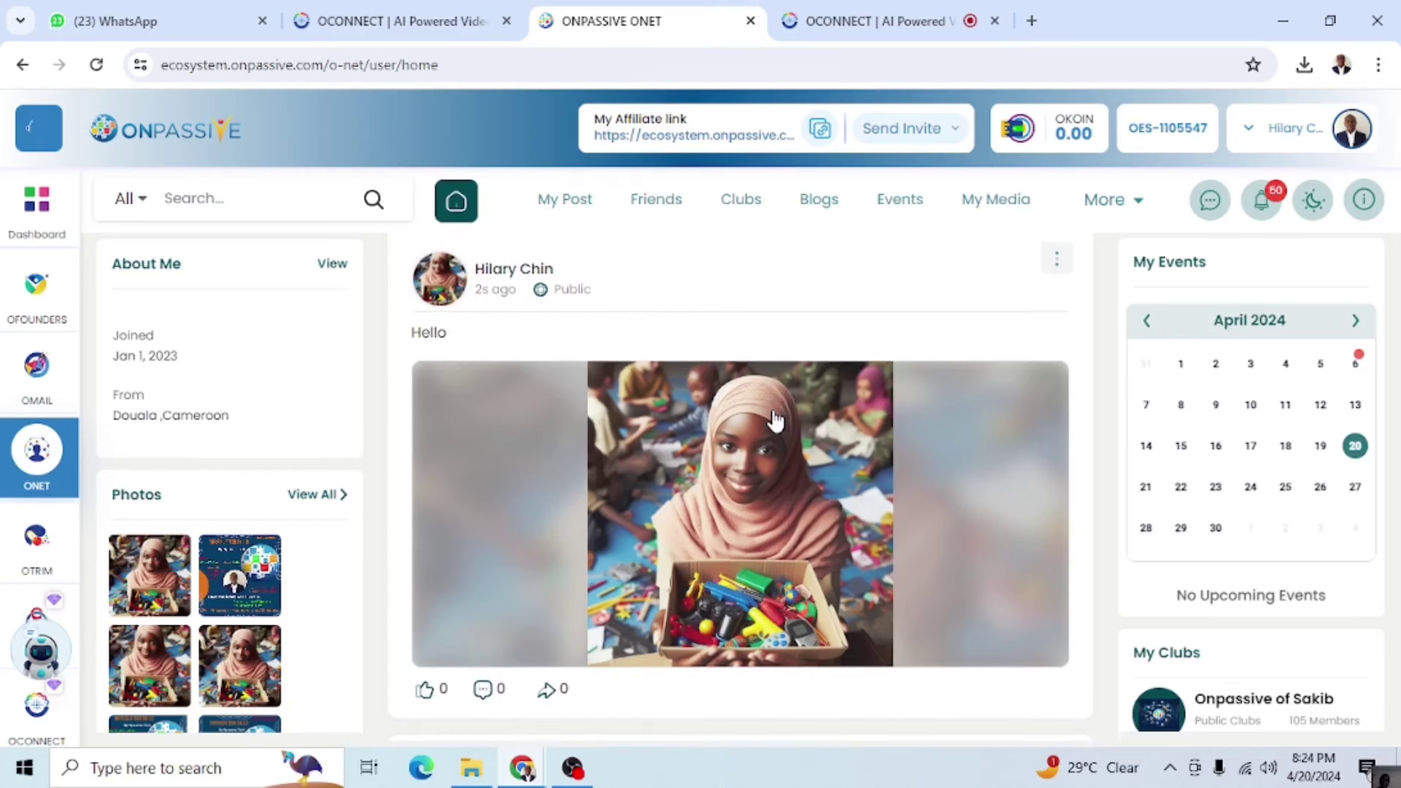
scroll(773, 493, "down", 3)
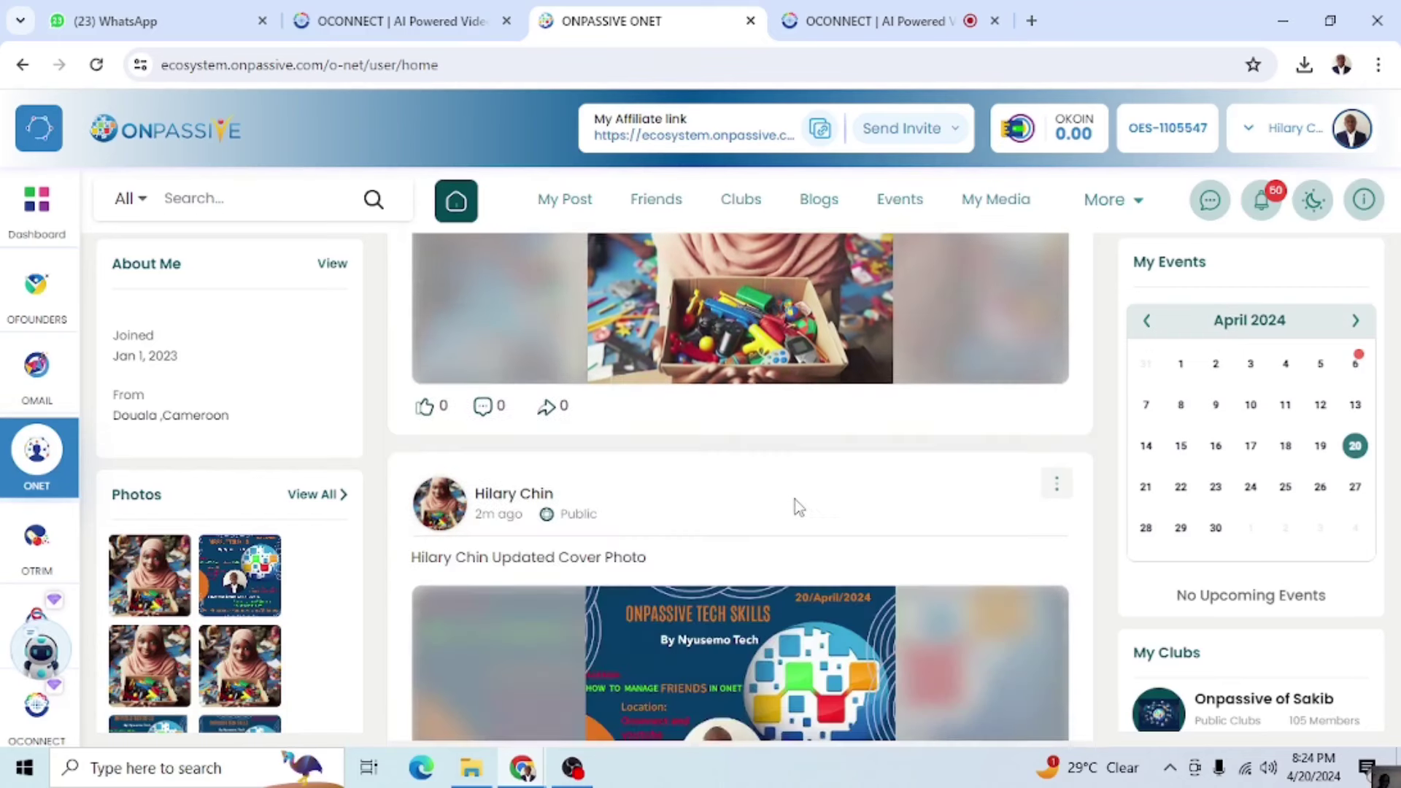
scroll(795, 500, "down", 1)
scroll(795, 500, "down", 3)
scroll(796, 500, "down", 4)
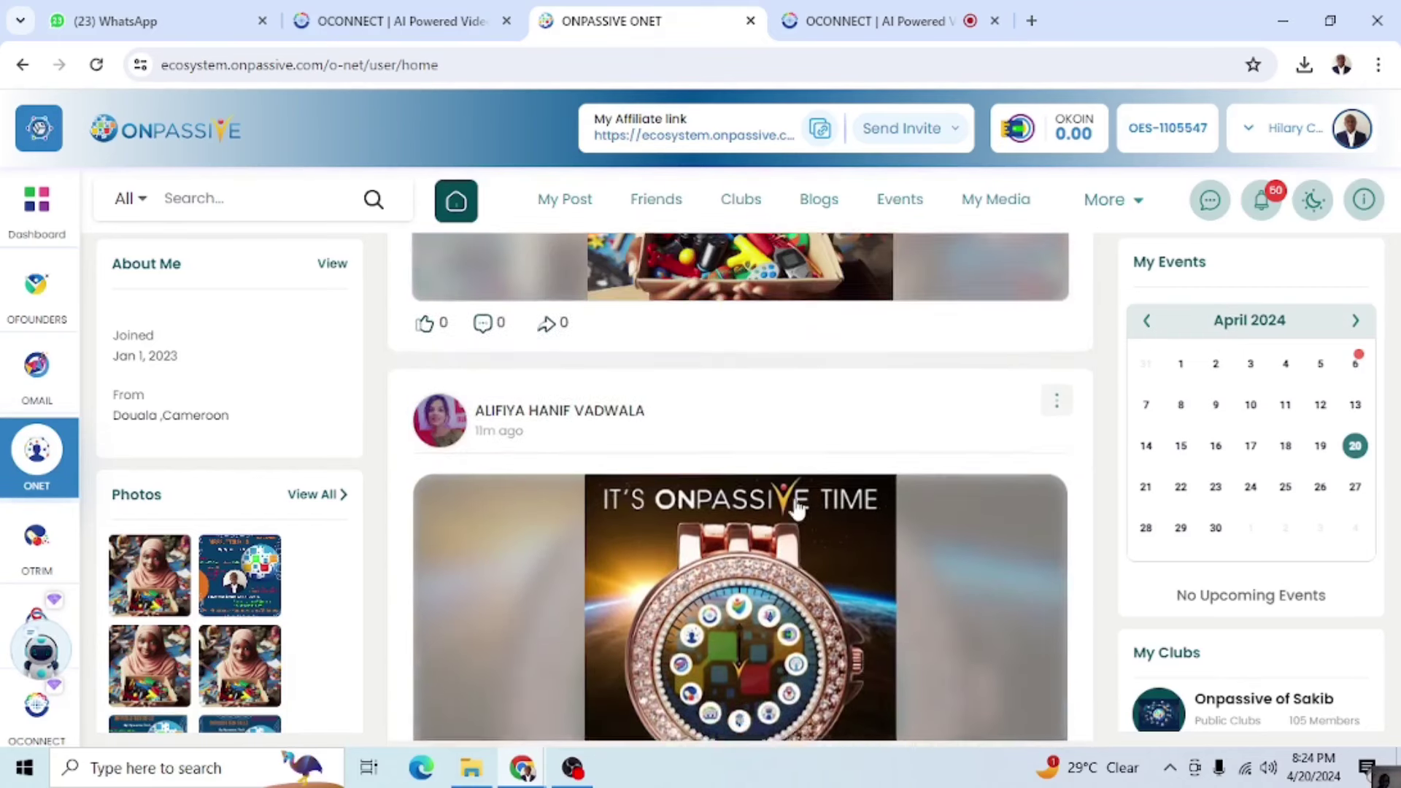
scroll(795, 499, "down", 4)
scroll(795, 499, "down", 4)
scroll(797, 505, "down", 4)
scroll(796, 506, "down", 2)
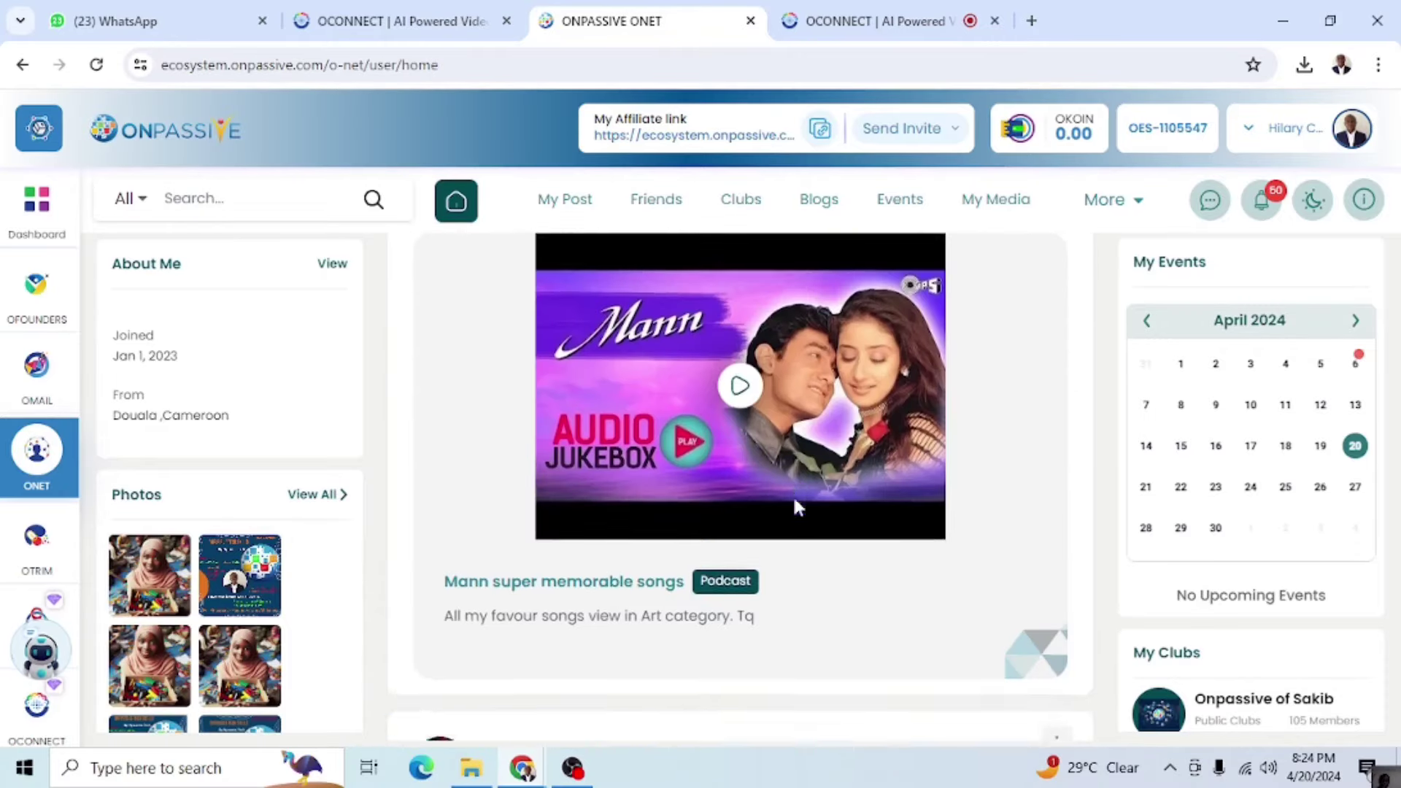
scroll(793, 495, "down", 3)
scroll(796, 500, "down", 3)
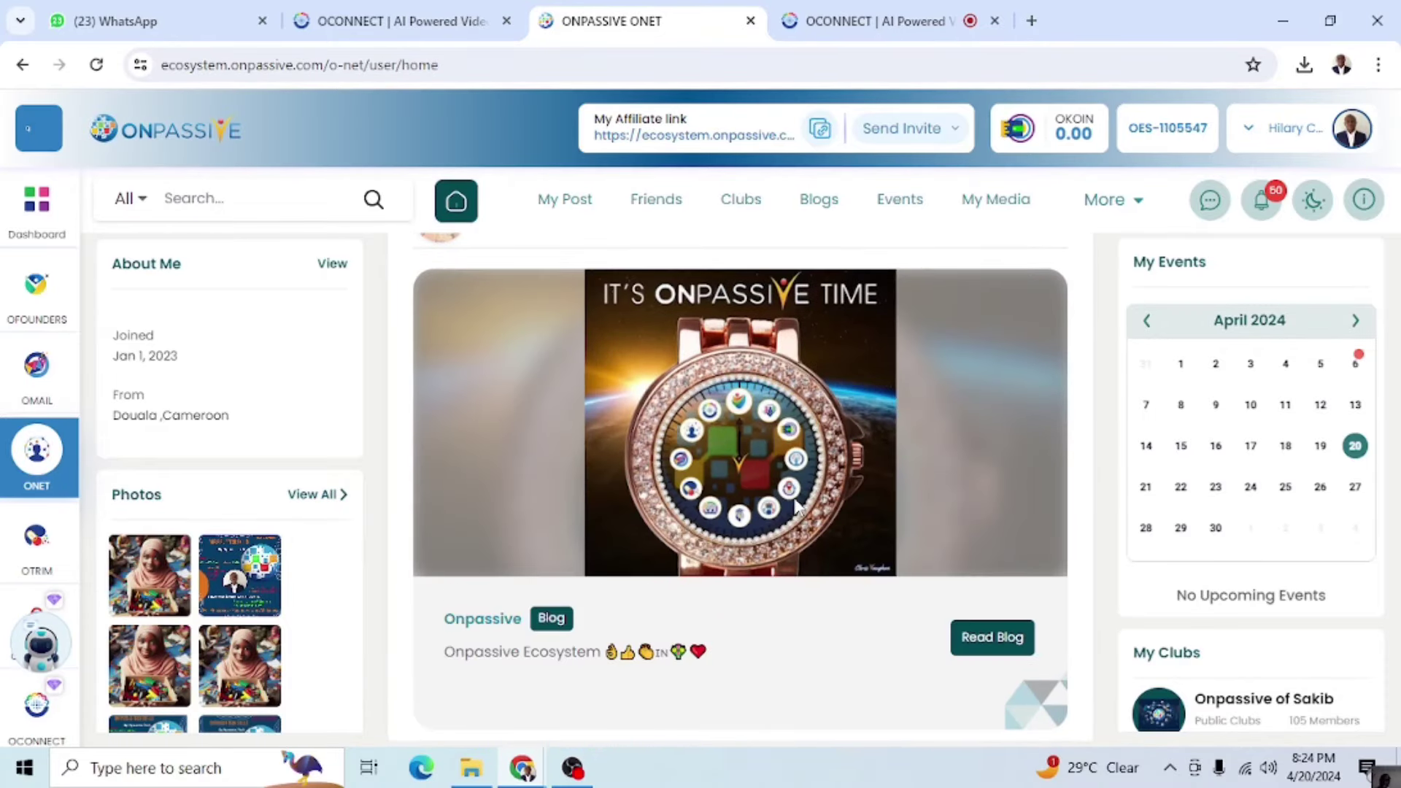
scroll(798, 504, "down", 4)
scroll(796, 505, "down", 4)
scroll(797, 504, "down", 3)
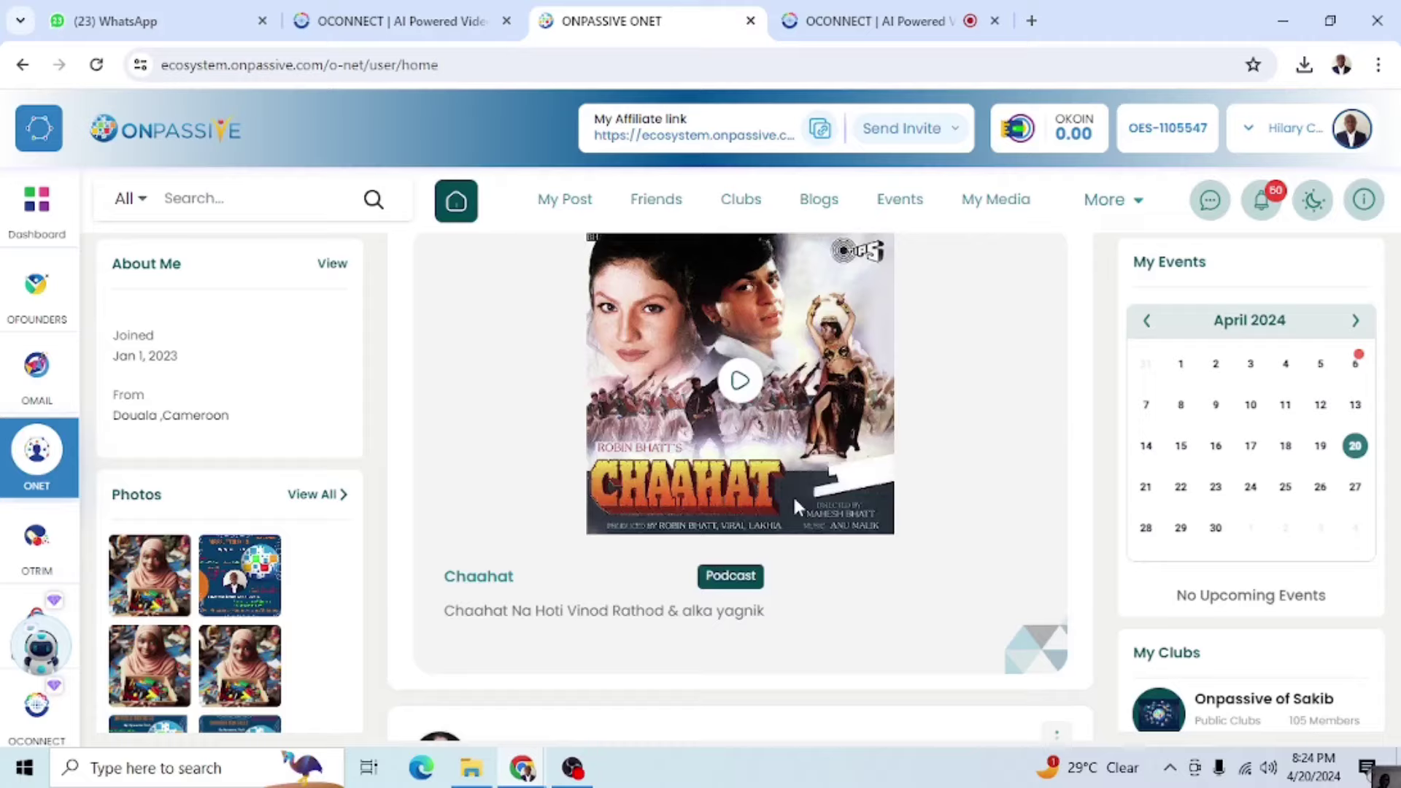
scroll(793, 494, "down", 4)
scroll(796, 506, "down", 2)
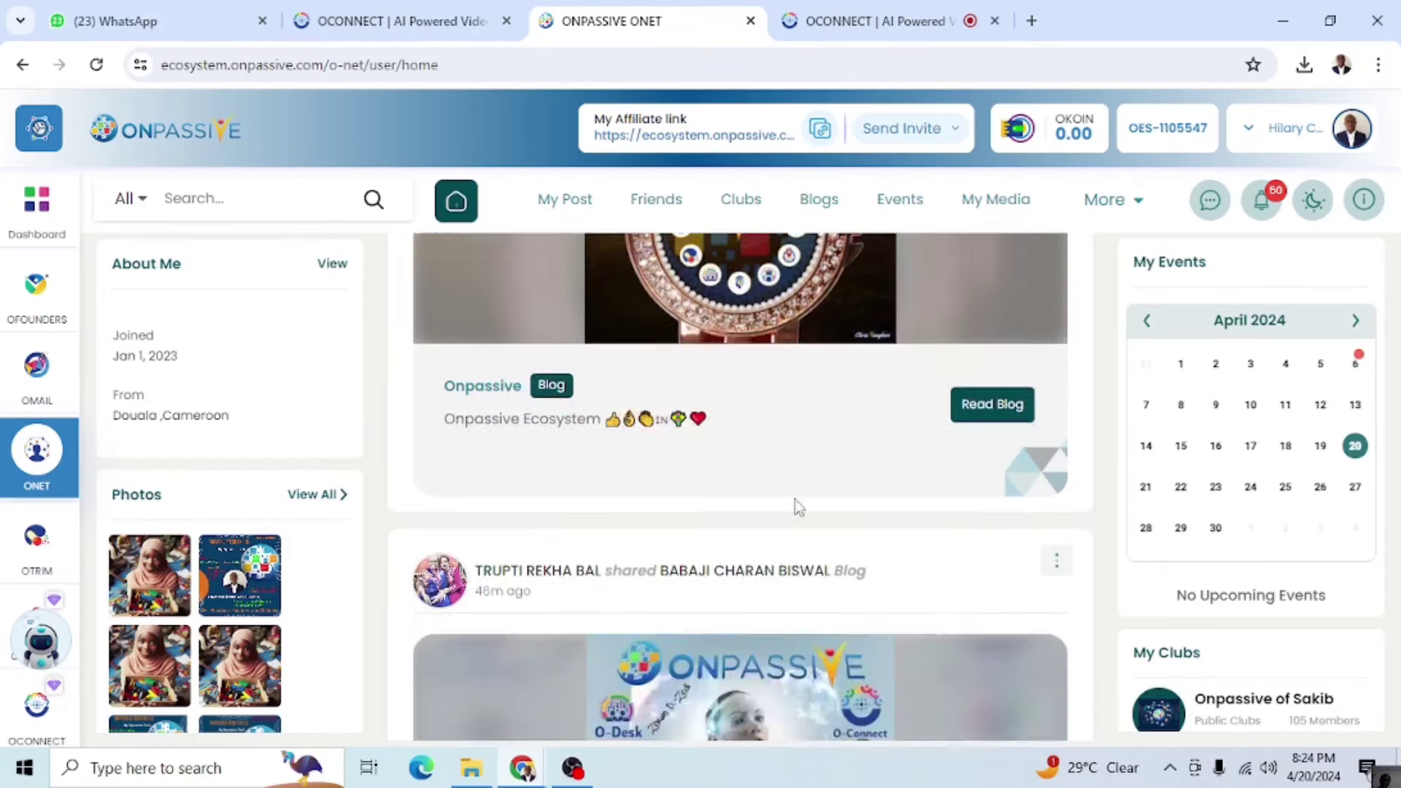
scroll(795, 506, "down", 2)
scroll(794, 506, "down", 4)
scroll(794, 506, "down", 1)
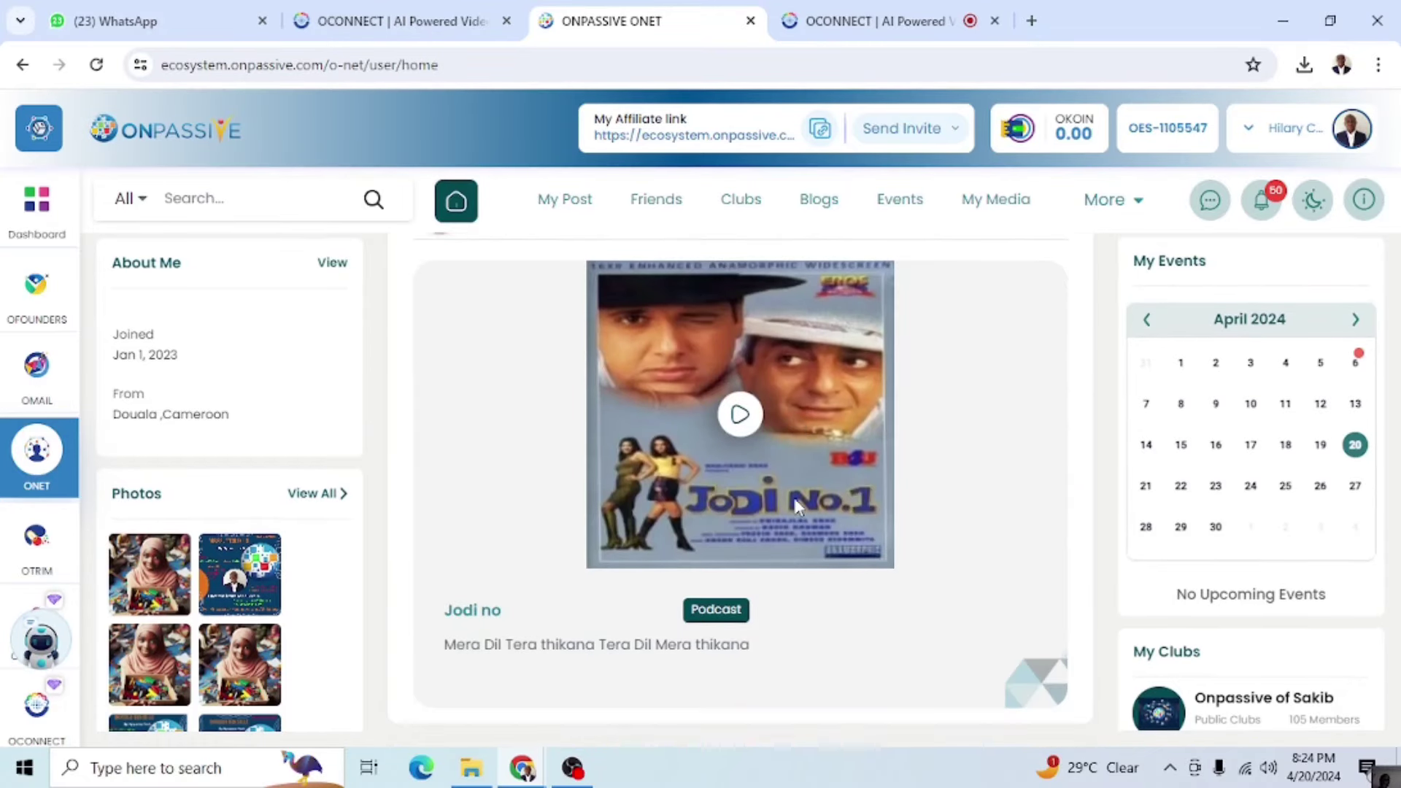
scroll(796, 506, "down", 4)
scroll(795, 505, "down", 1)
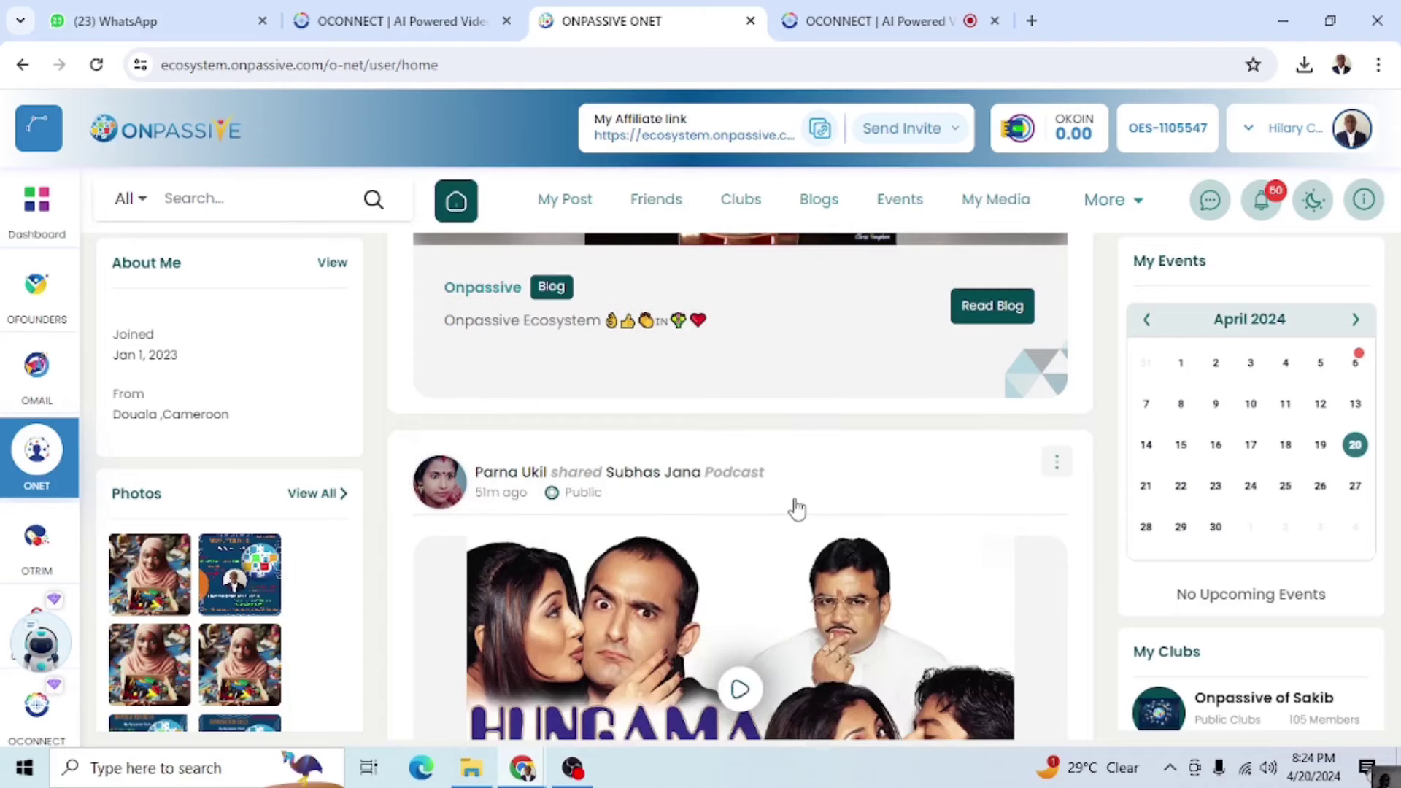
scroll(795, 499, "down", 1)
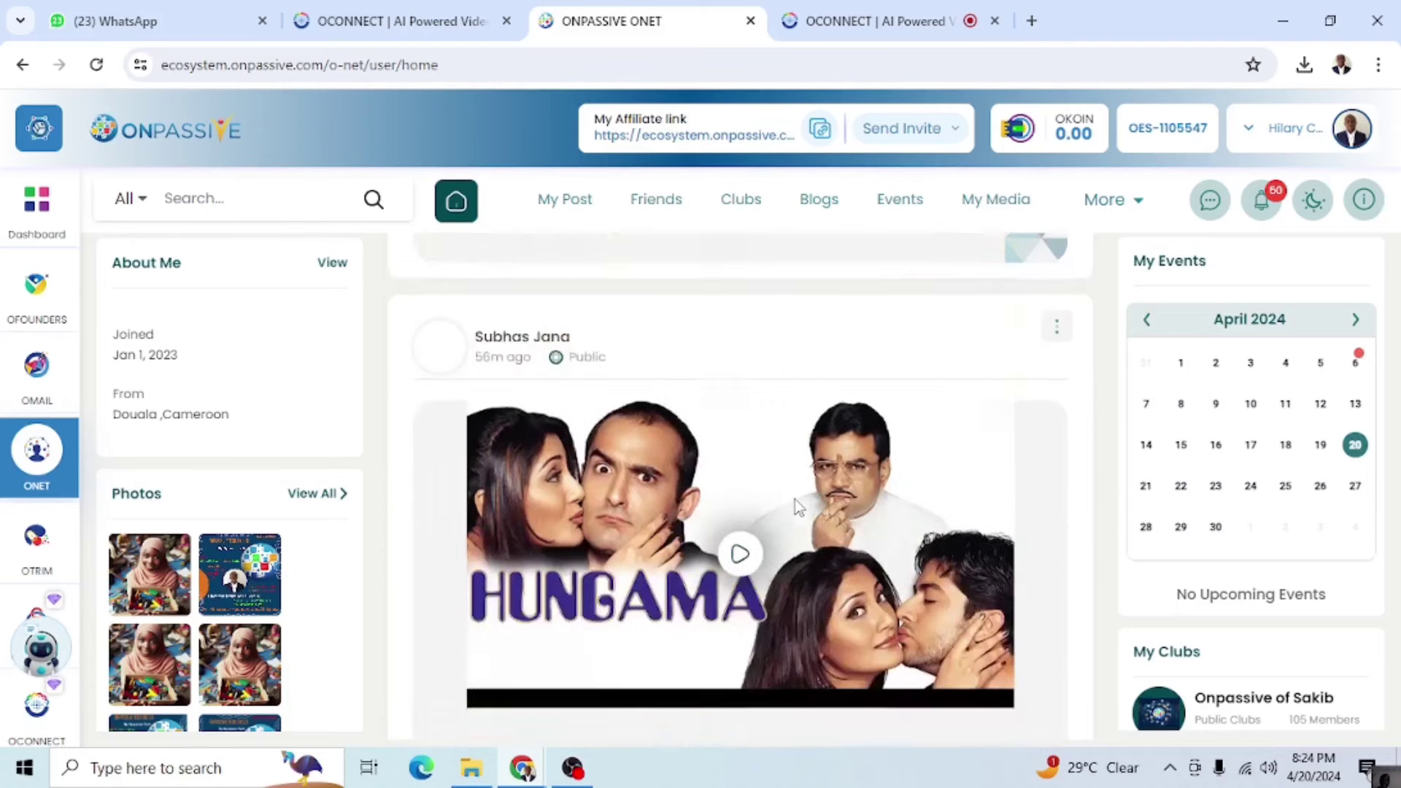
scroll(795, 499, "down", 1)
scroll(795, 499, "down", 2)
scroll(794, 499, "up", 1)
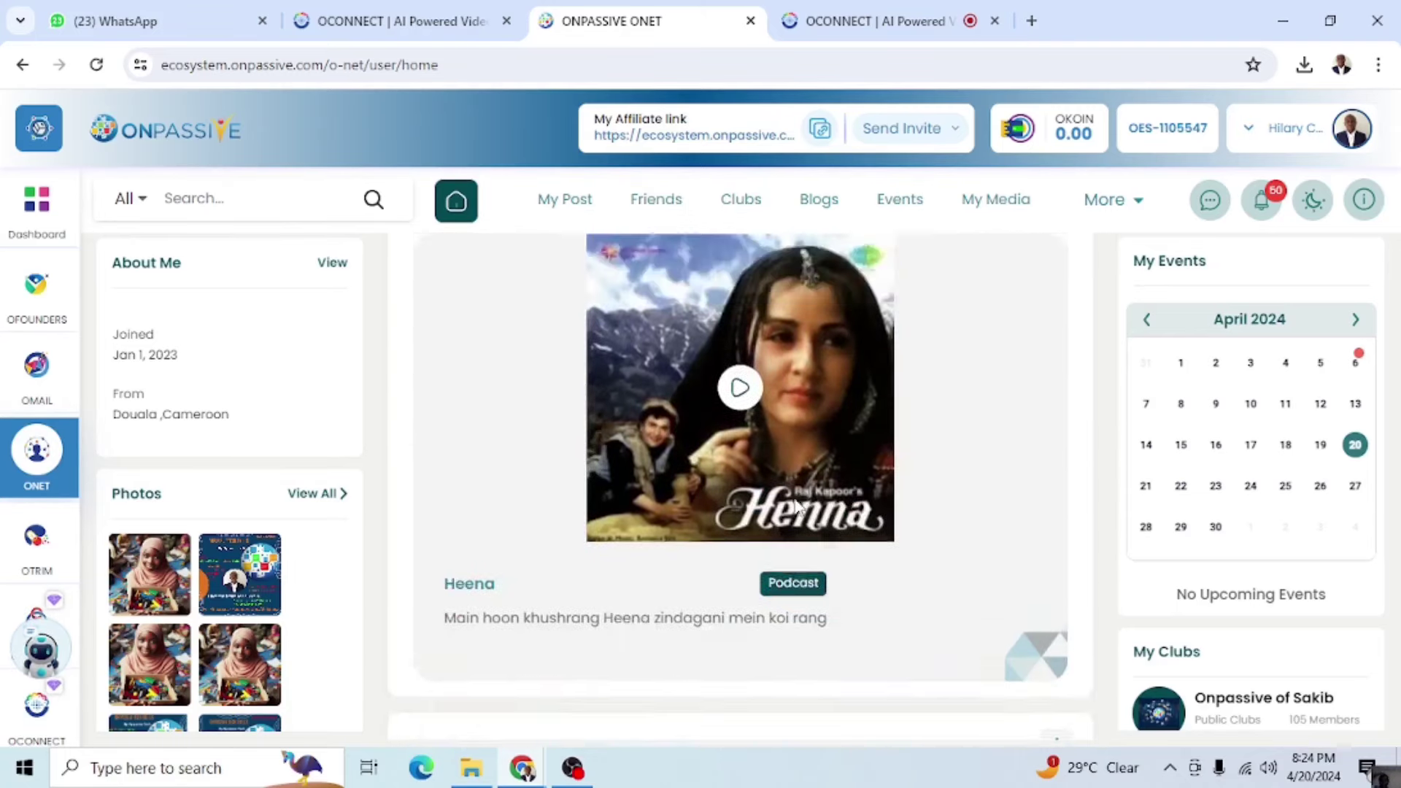
scroll(795, 499, "up", 5)
scroll(794, 497, "up", 5)
scroll(793, 498, "up", 3)
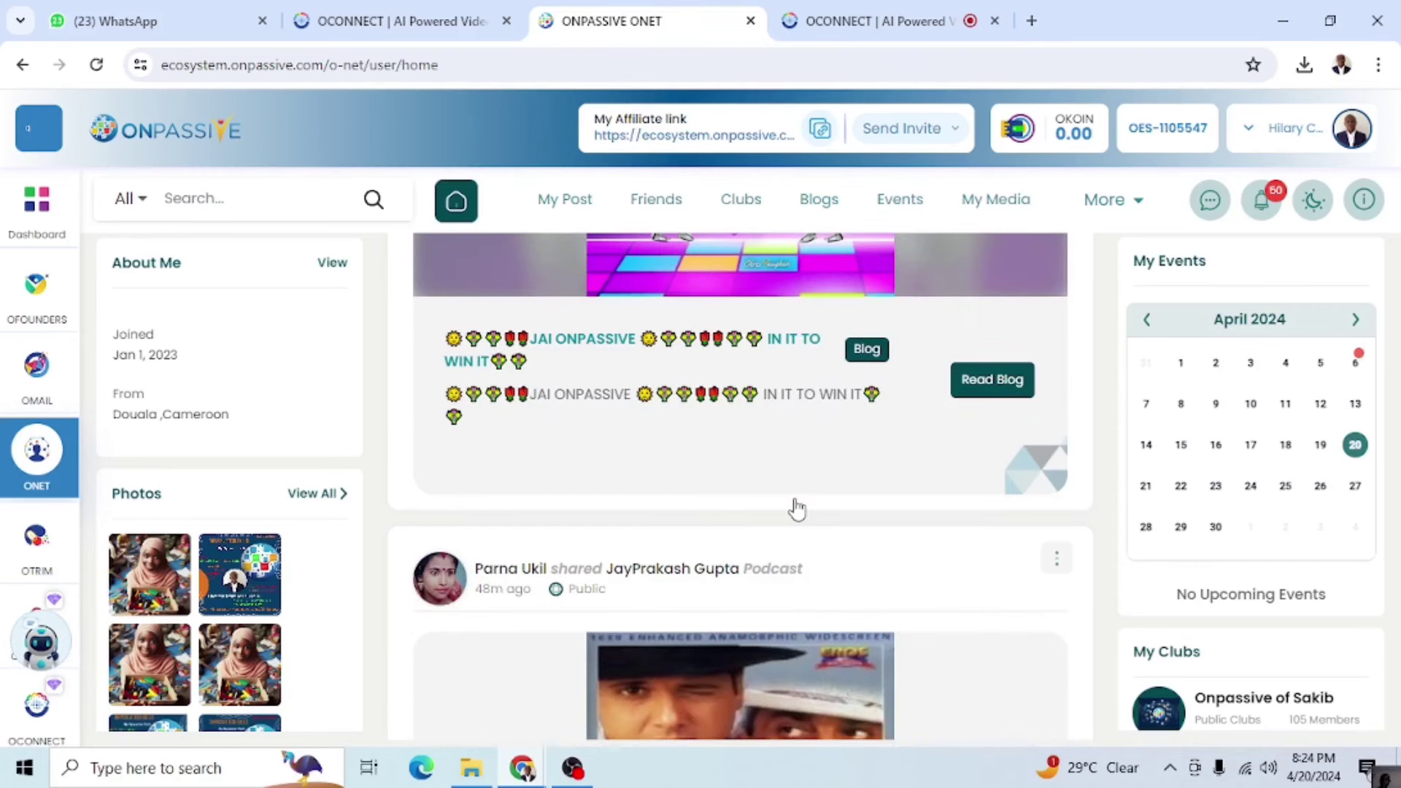
scroll(795, 506, "up", 3)
scroll(795, 505, "up", 5)
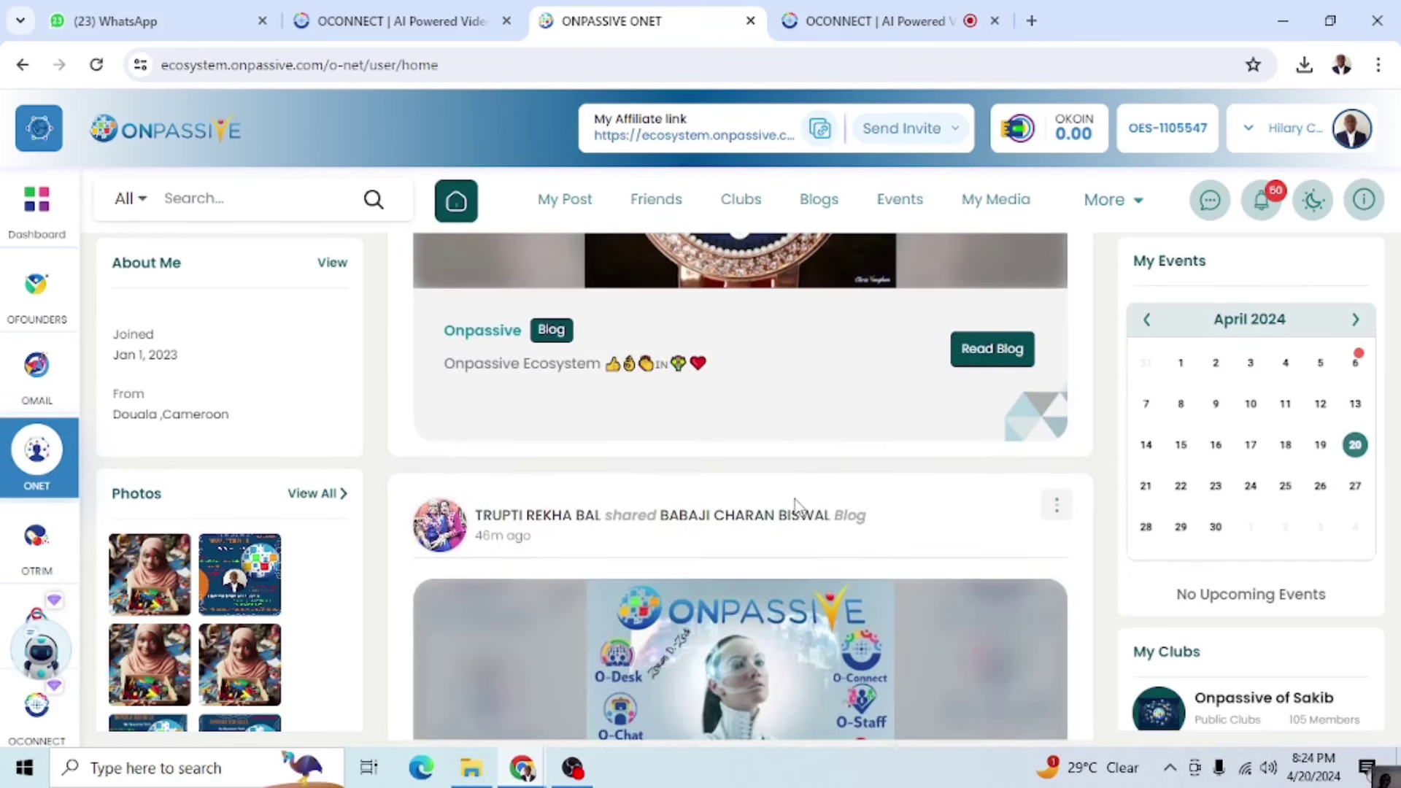
scroll(794, 503, "up", 2)
scroll(796, 510, "up", 2)
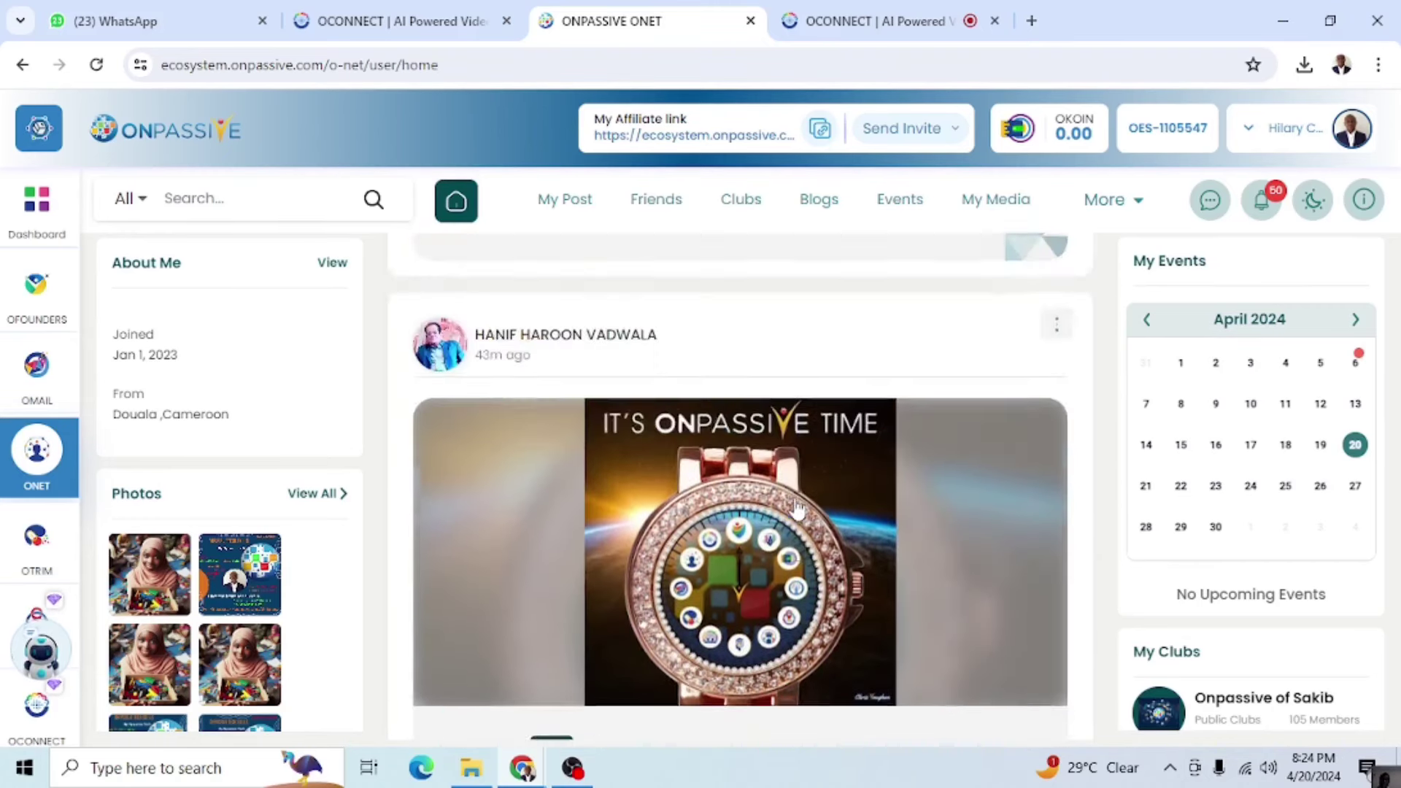
scroll(796, 510, "down", 2)
scroll(796, 510, "up", 1)
scroll(796, 510, "up", 1)
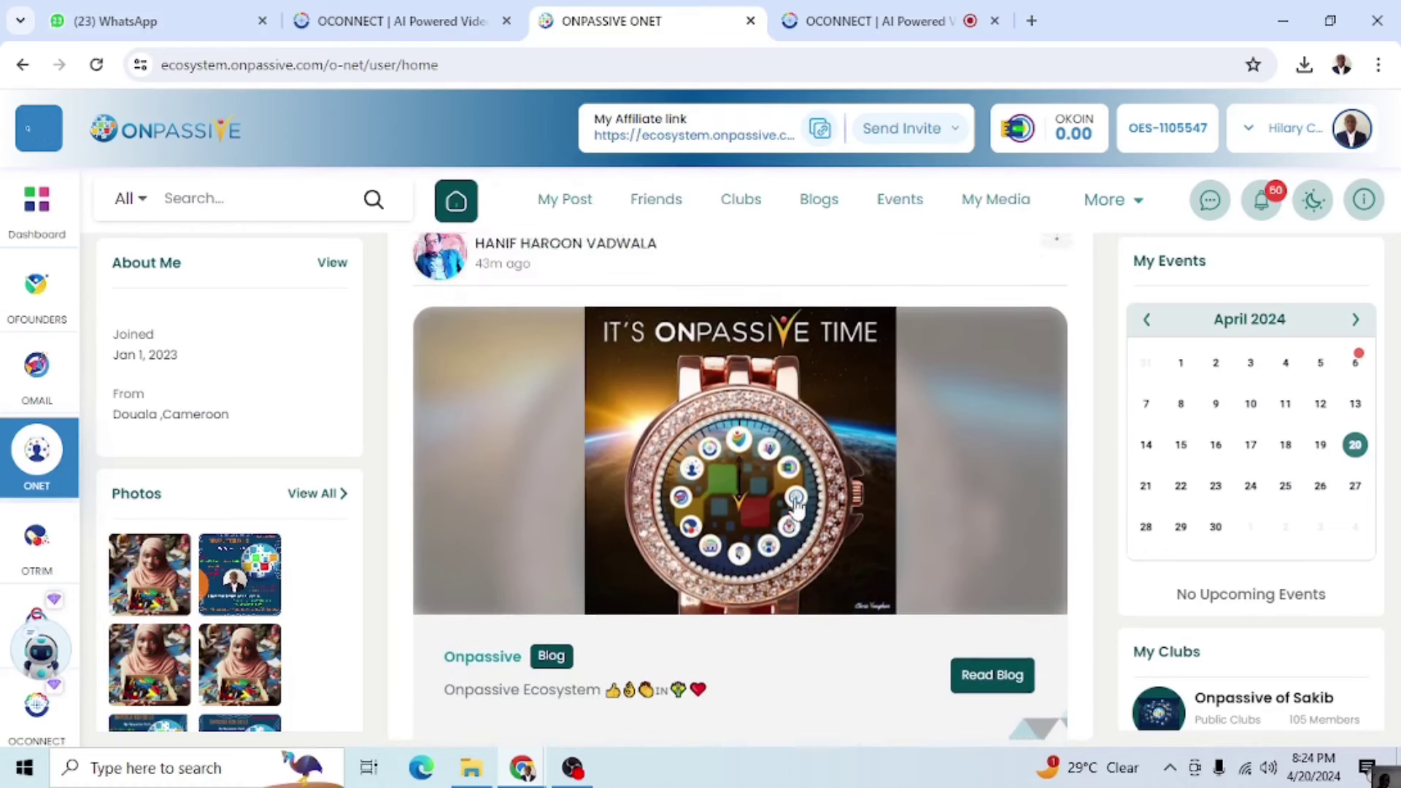
scroll(551, 602, "down", 1)
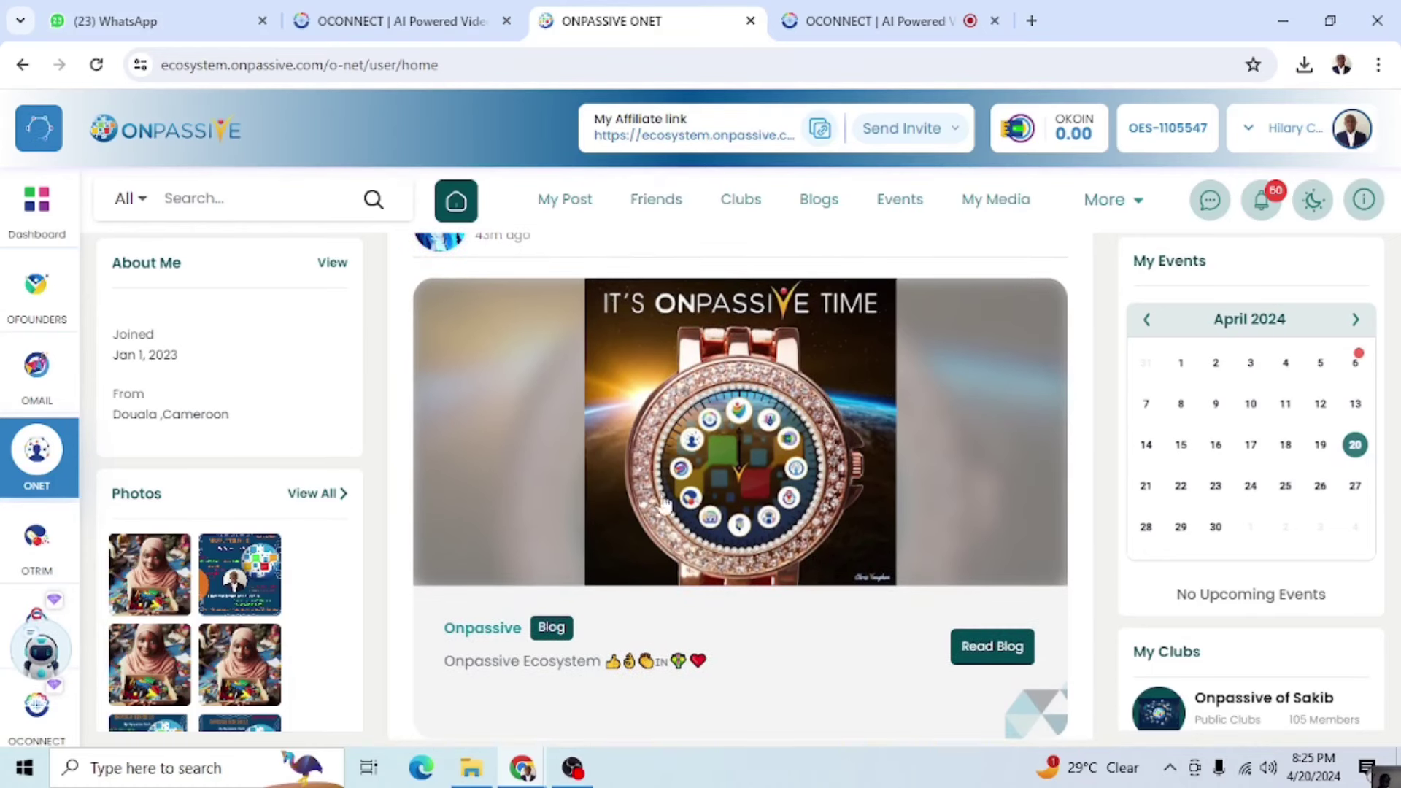
scroll(675, 497, "up", 1)
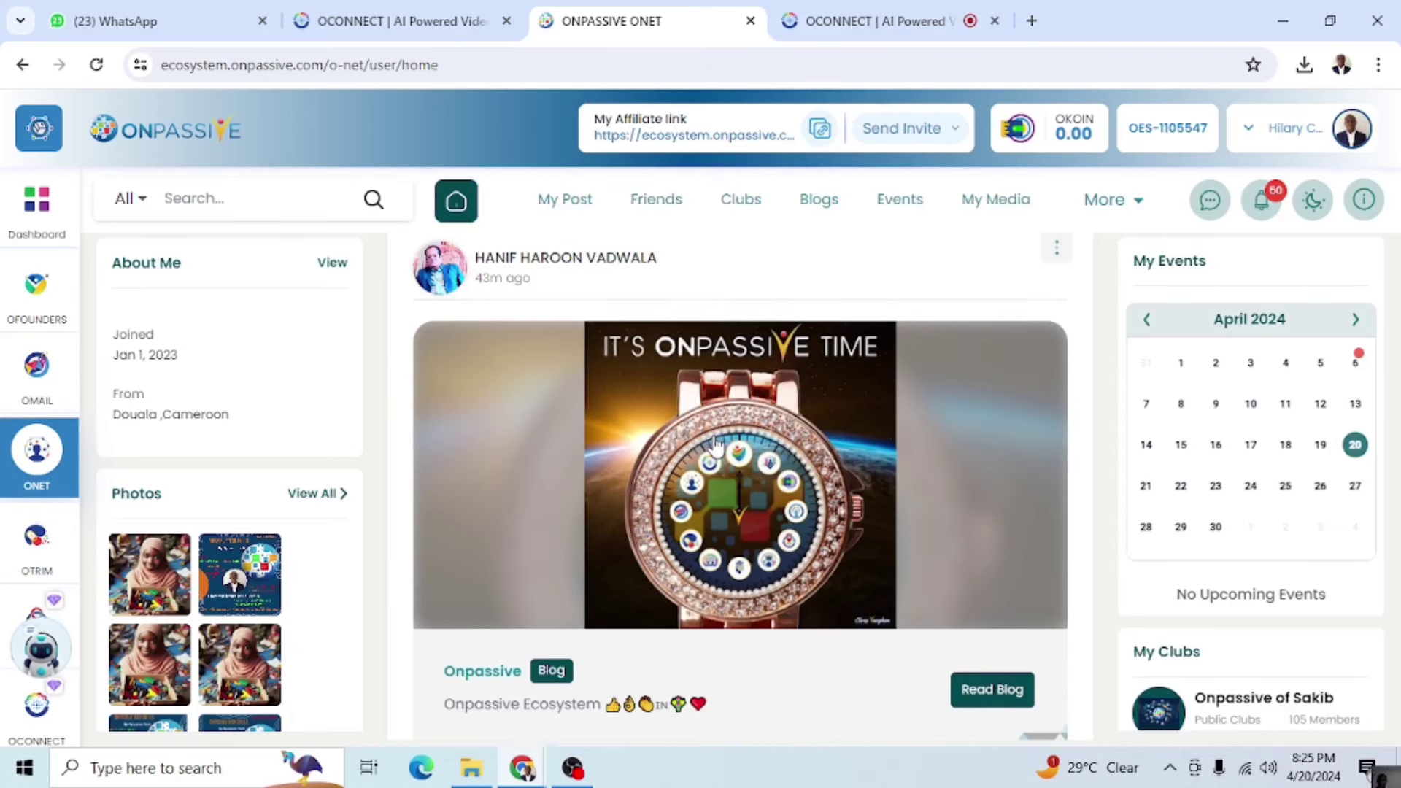
Open the Onpassive watch blog and post WOW, dismissing the Insert Image popup.
left_click(714, 448)
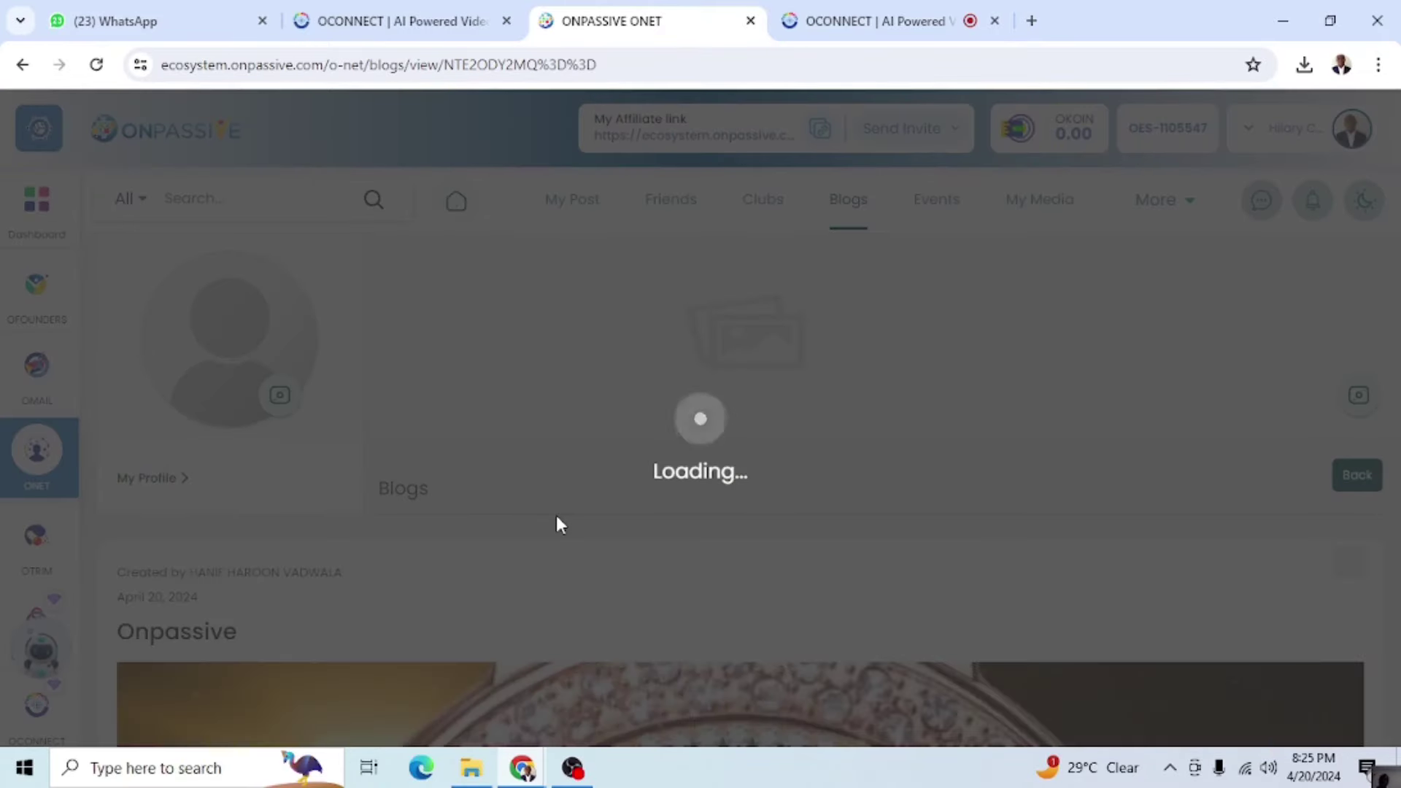
scroll(556, 524, "down", 5)
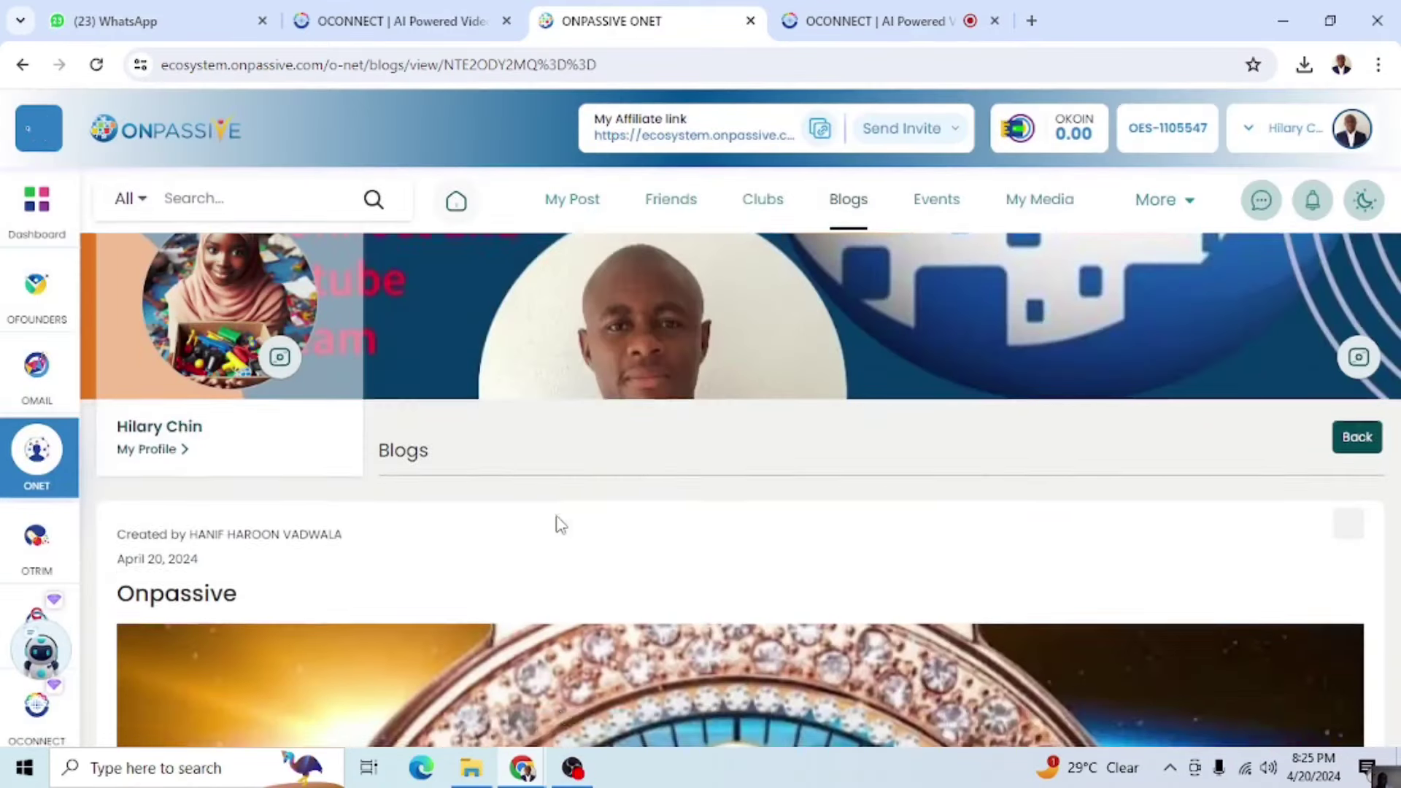
scroll(556, 525, "down", 2)
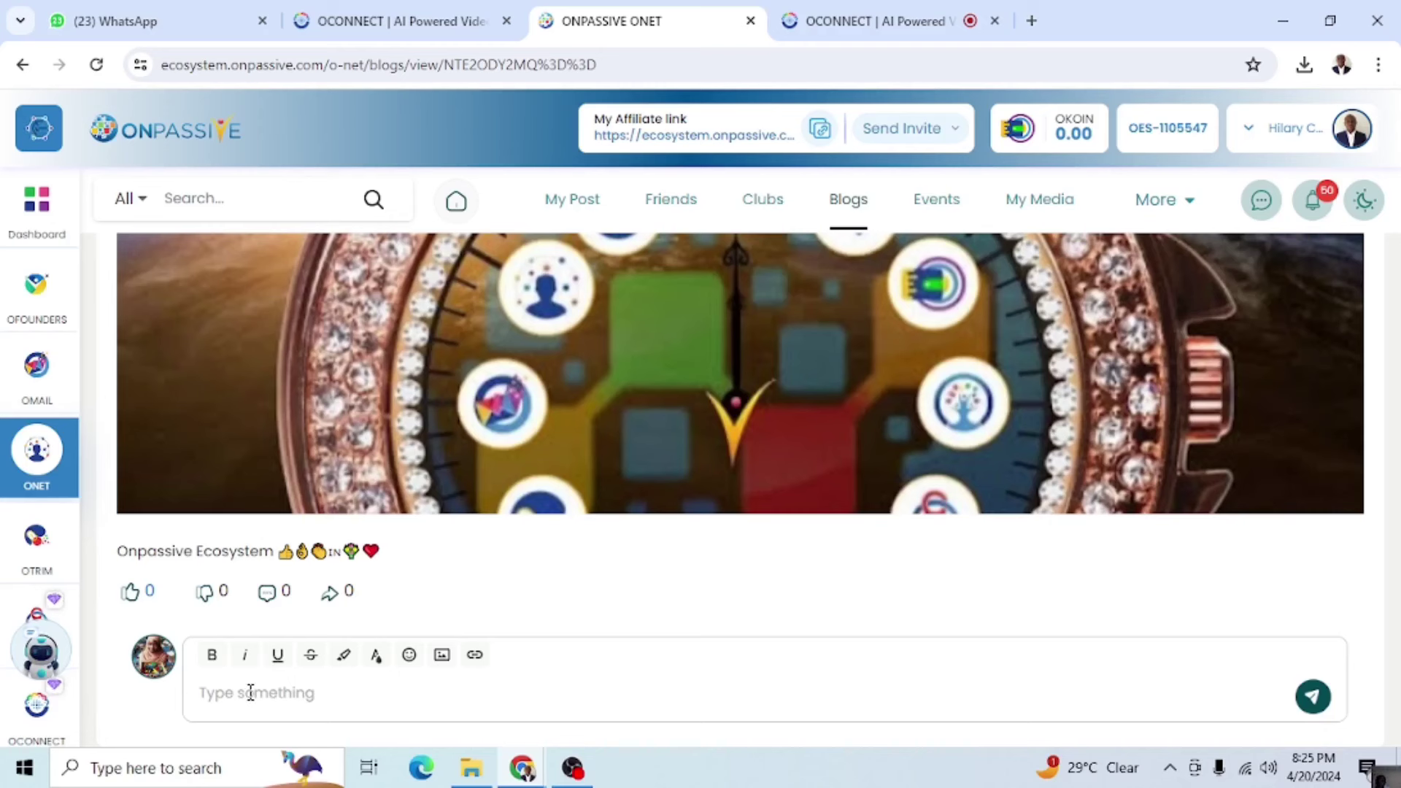
type("wow")
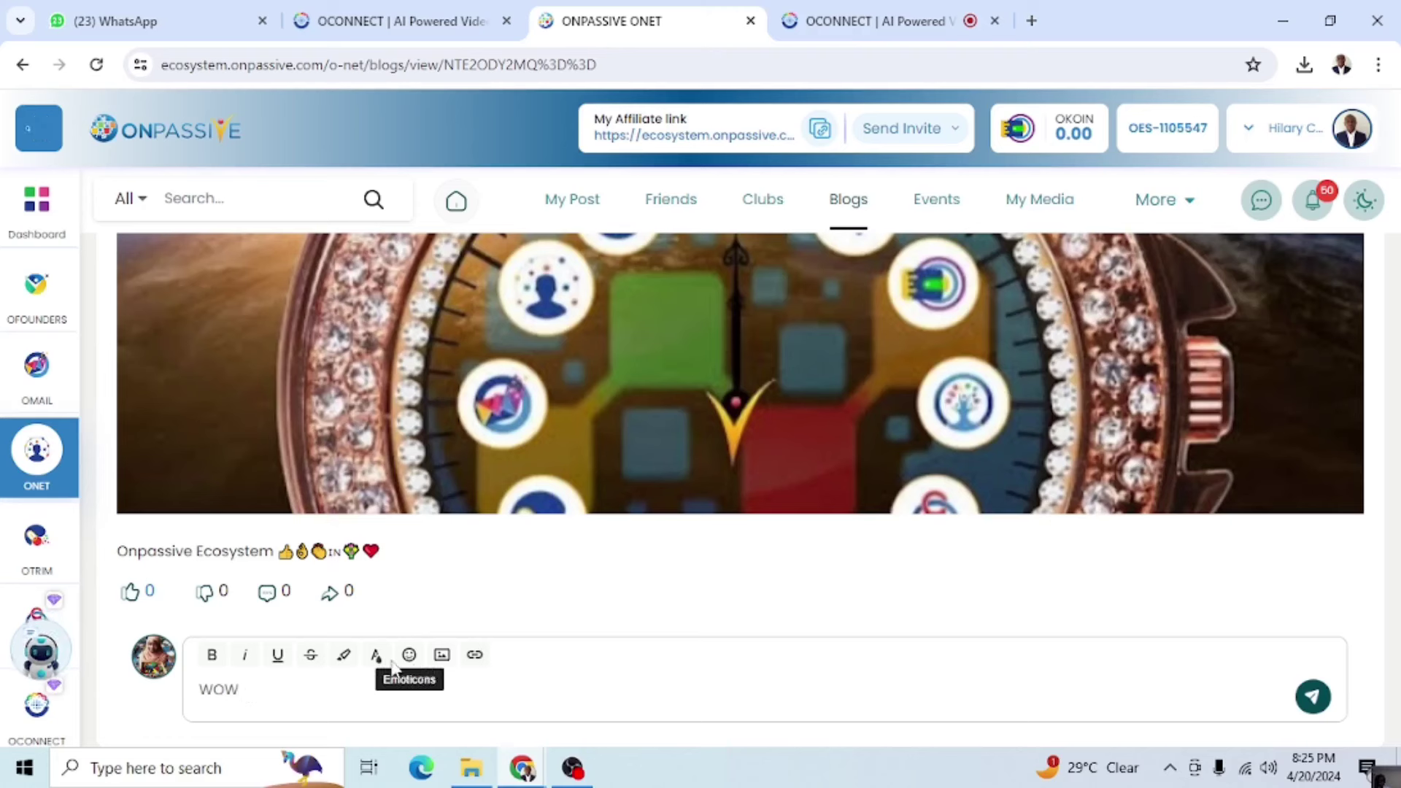
left_click(441, 654)
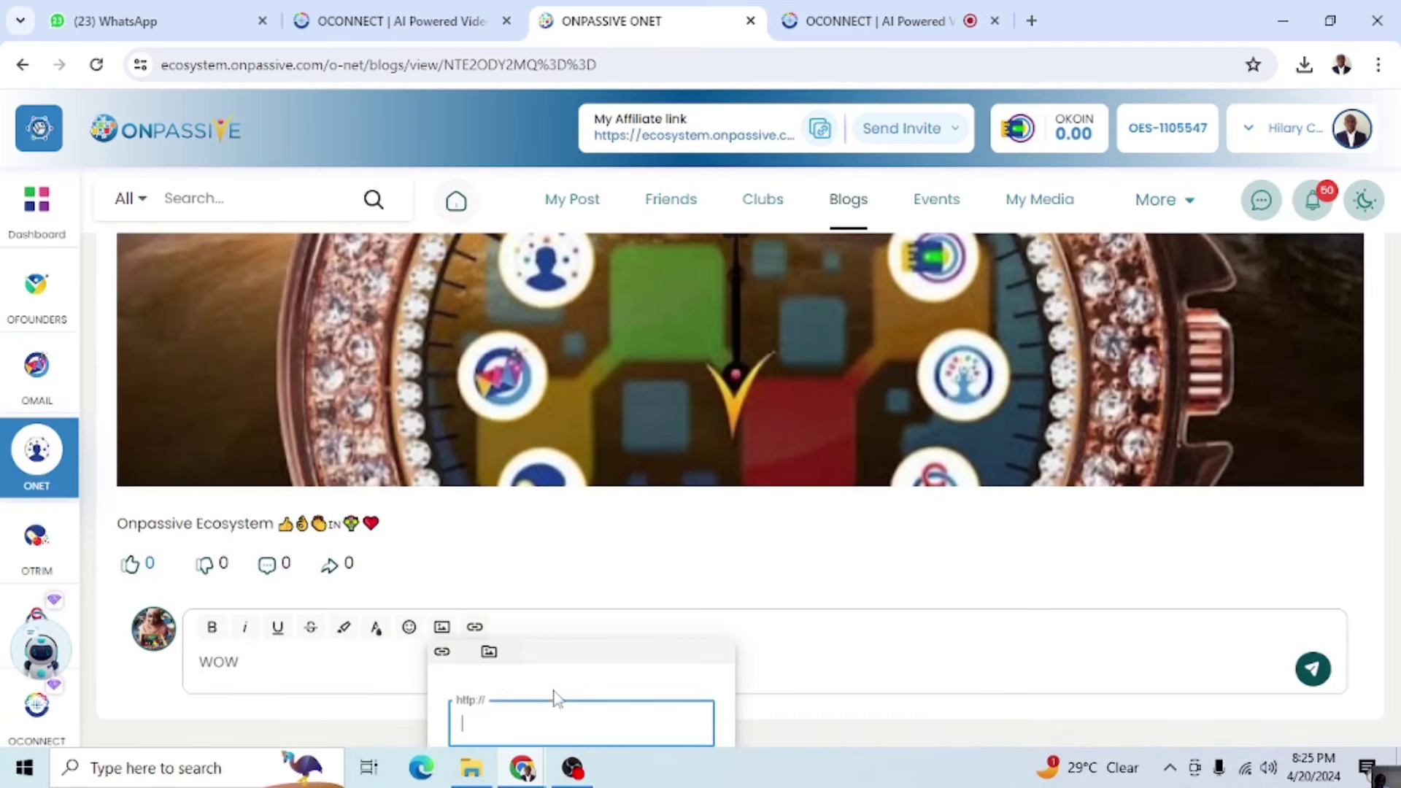
scroll(552, 699, "down", 1)
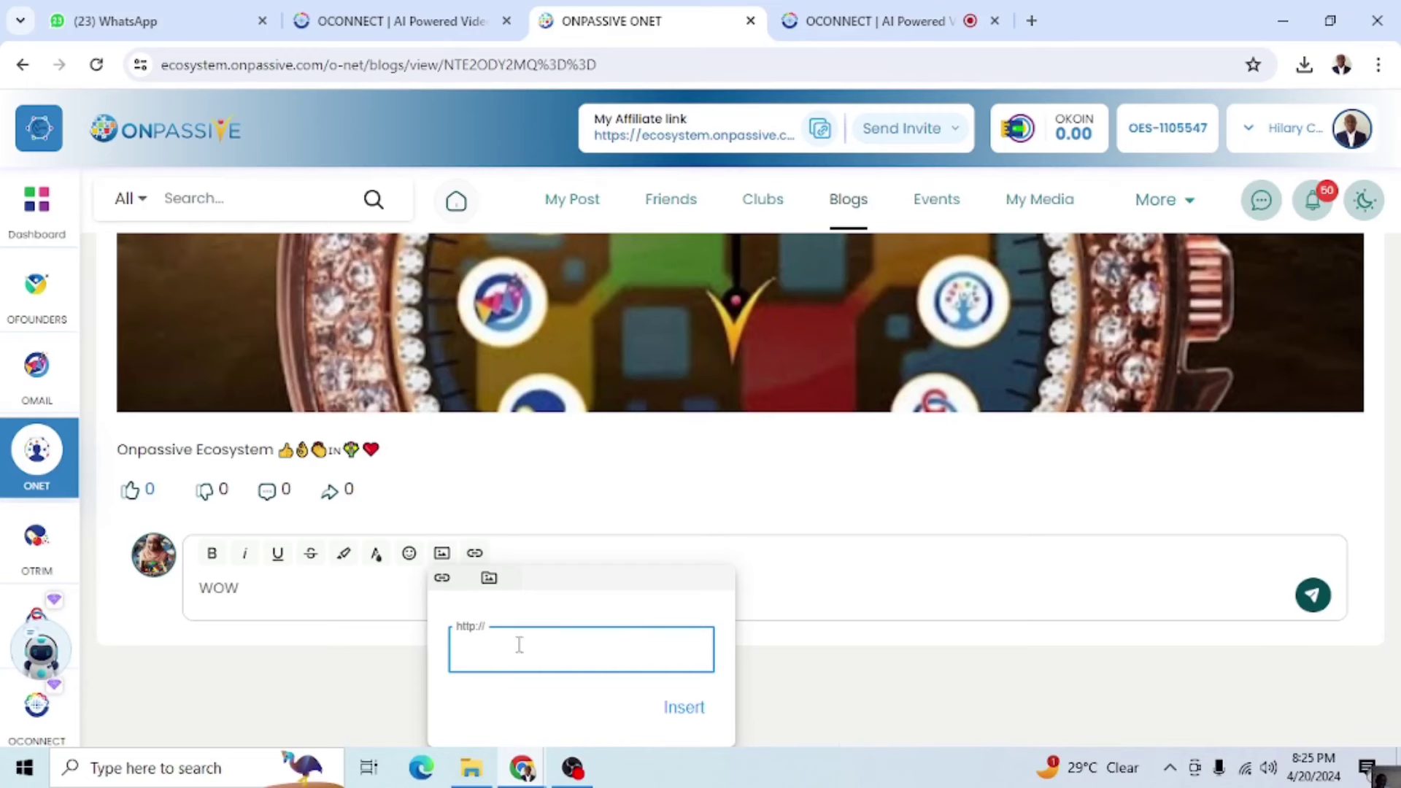
left_click(790, 600)
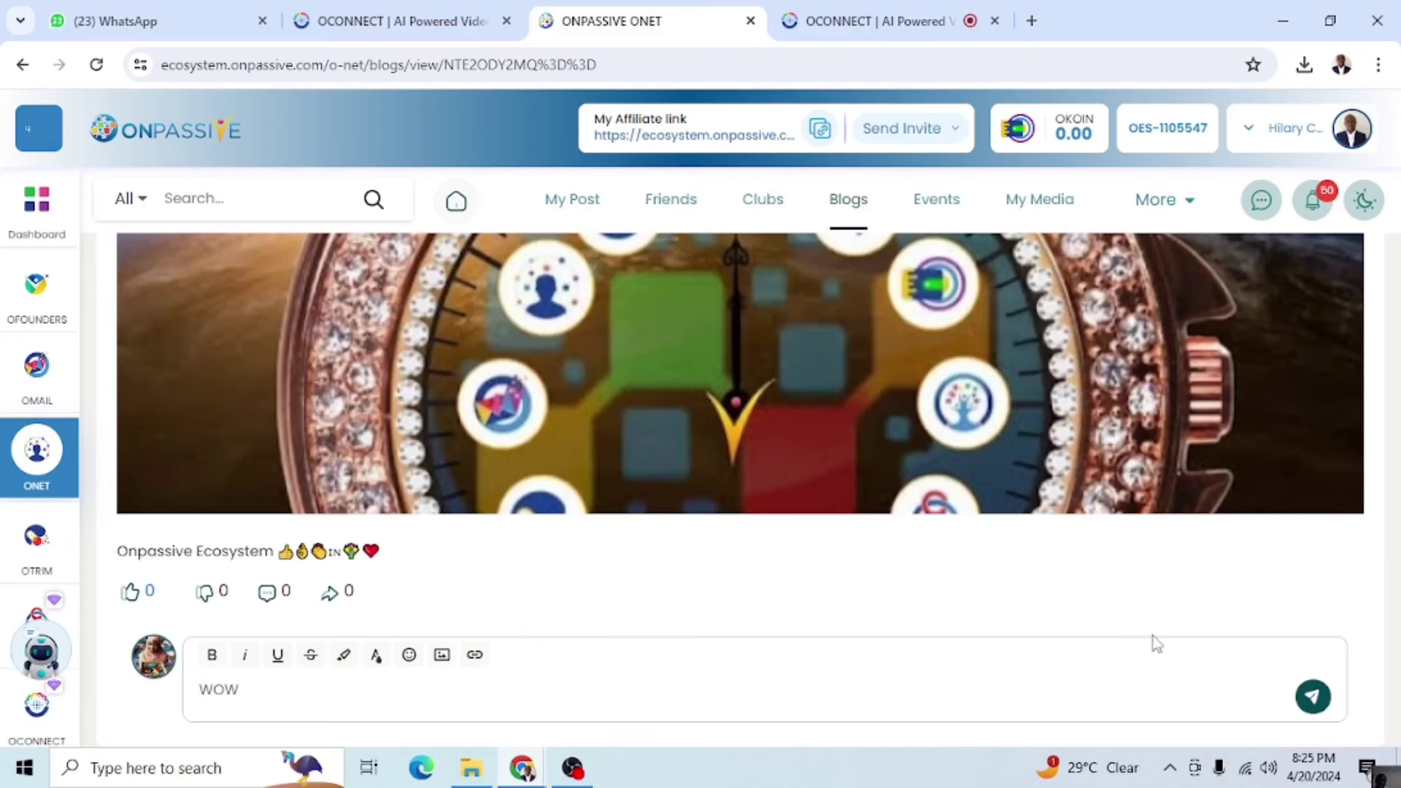
left_click(1317, 701)
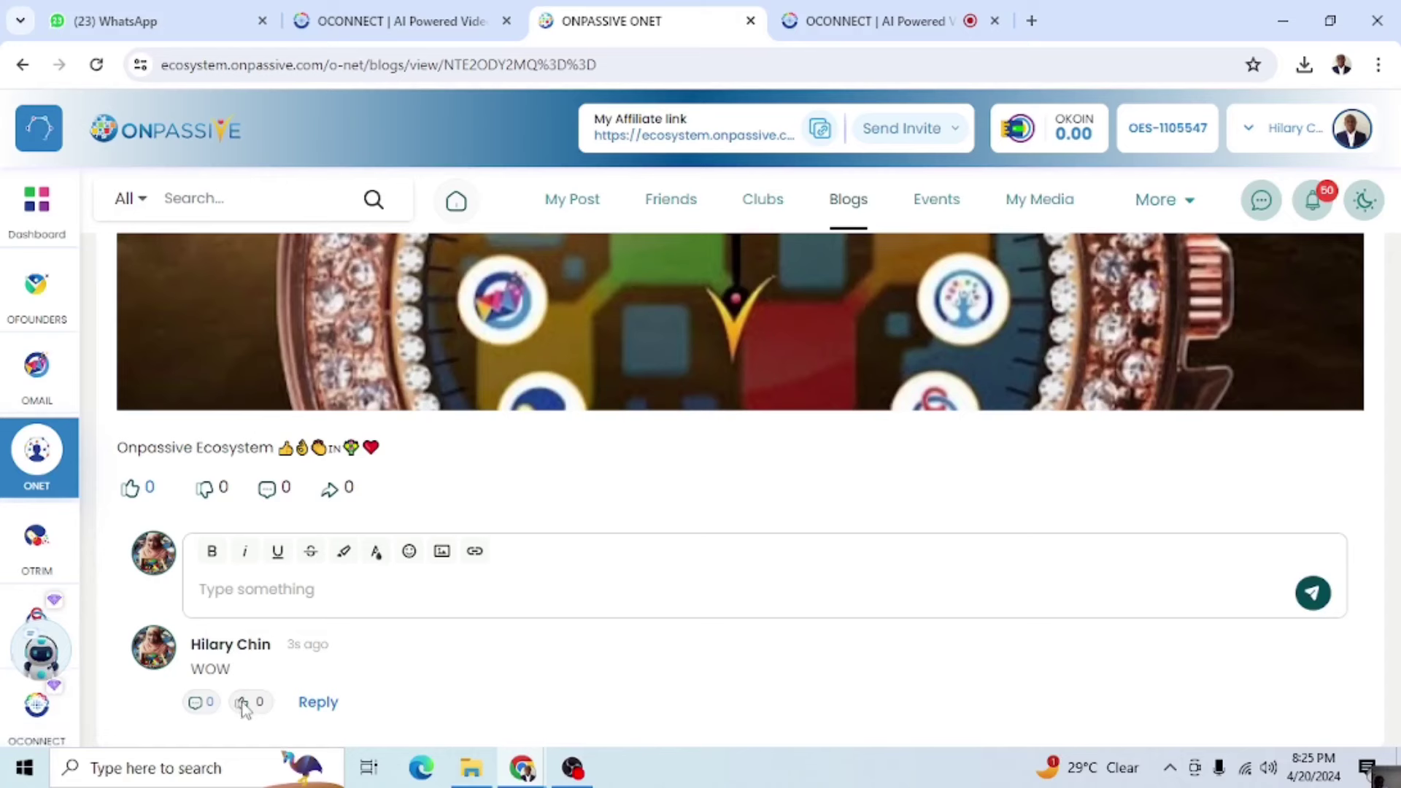
scroll(490, 657, "up", 5)
scroll(489, 657, "up", 2)
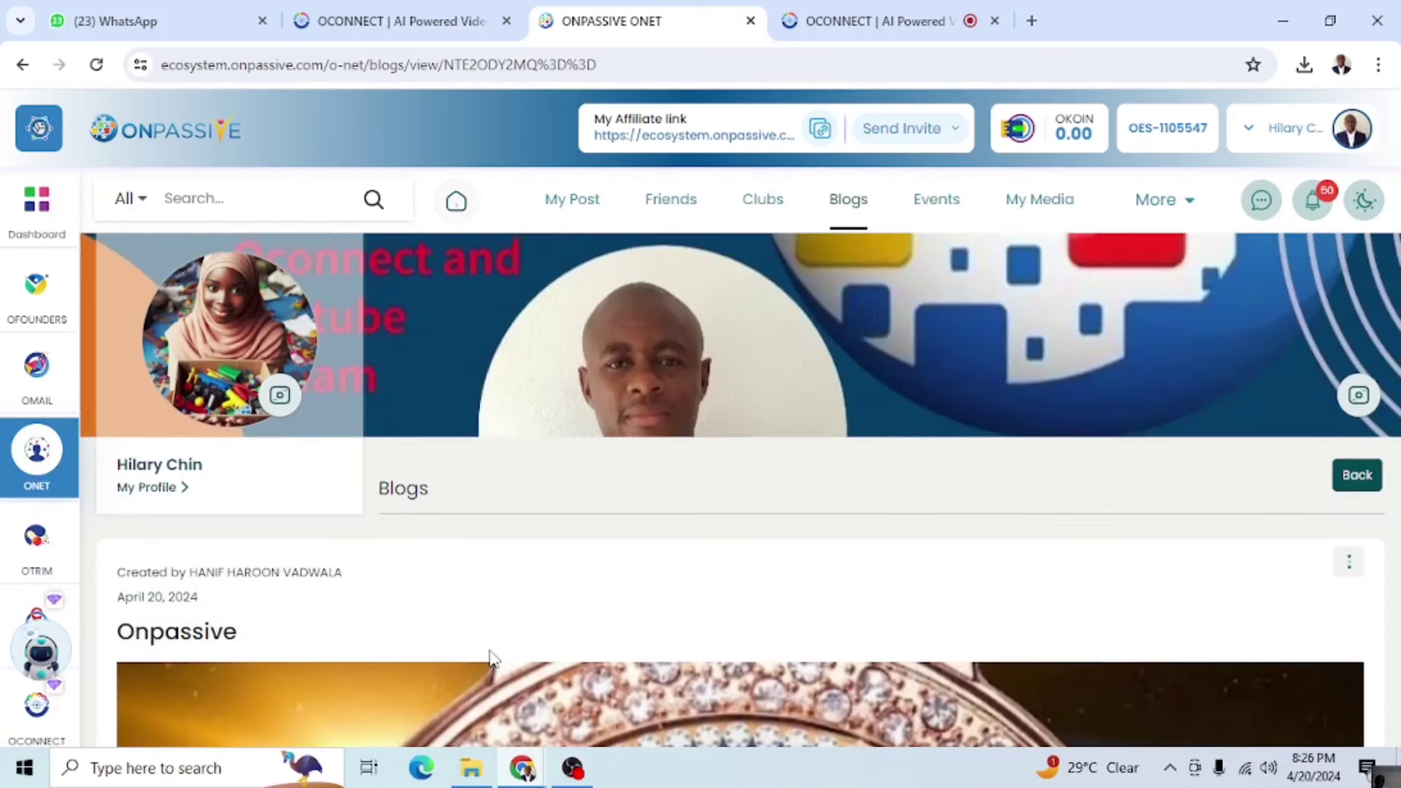
scroll(489, 653, "down", 1)
scroll(490, 653, "up", 1)
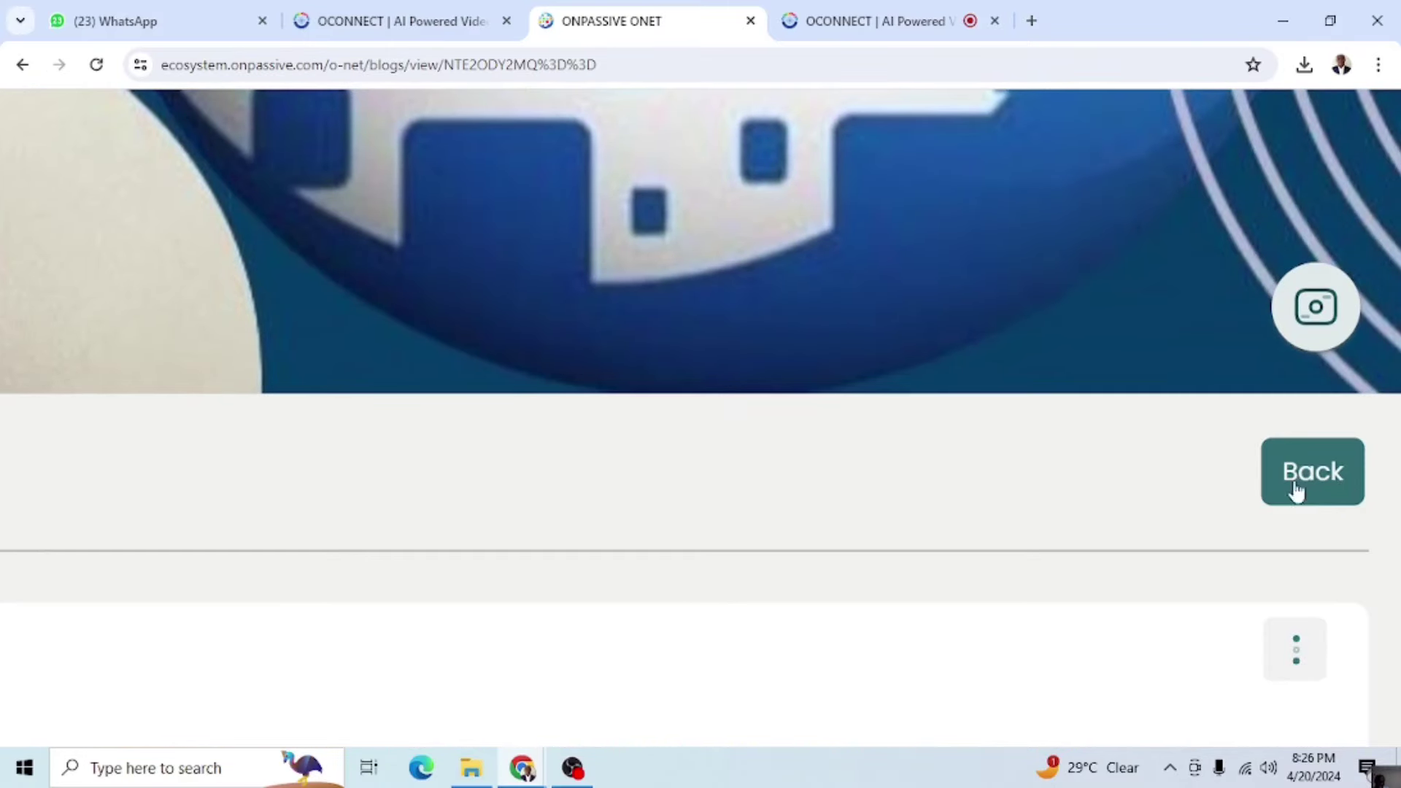
Leave the Onpassive blog with its Back button for the O-NET home feed.
left_click(1305, 486)
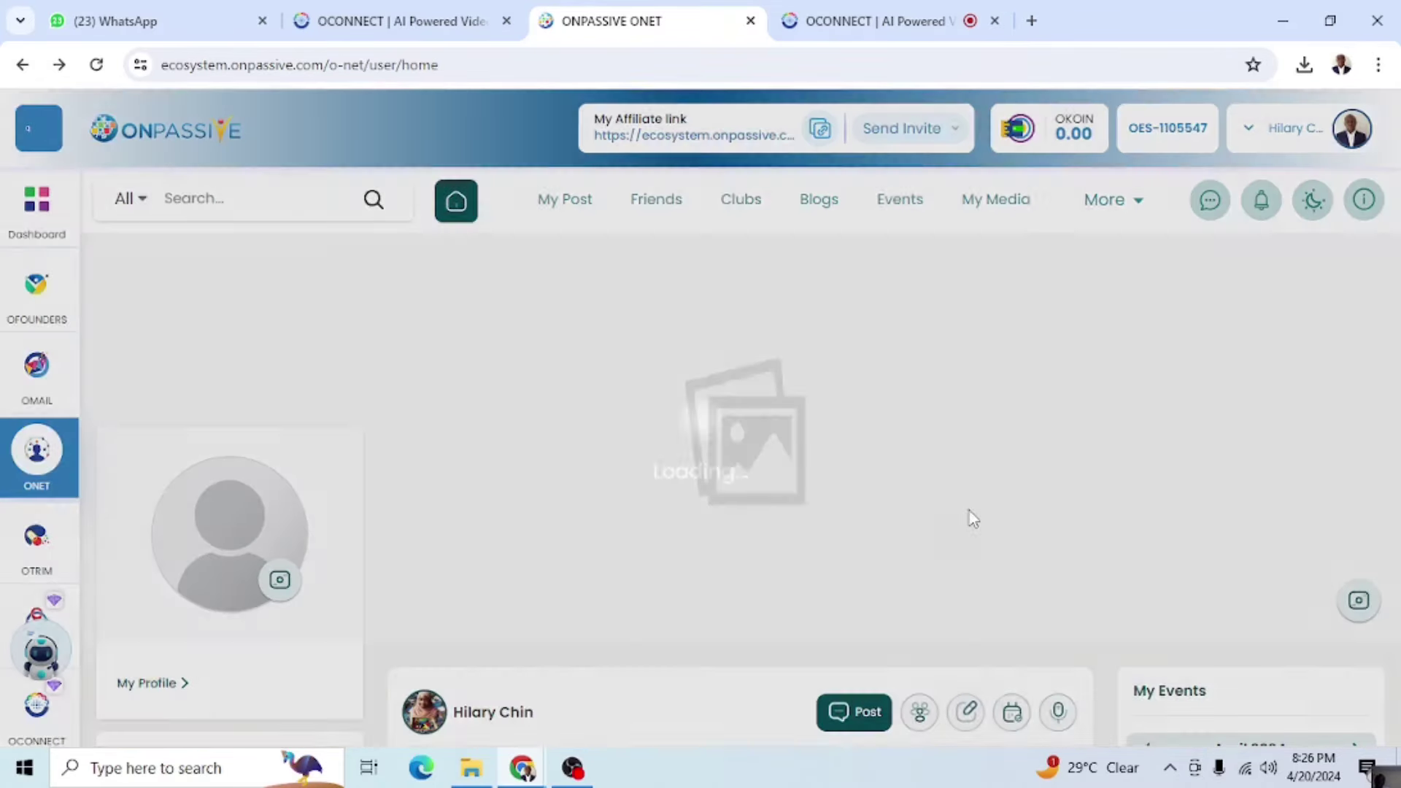
scroll(971, 514, "down", 2)
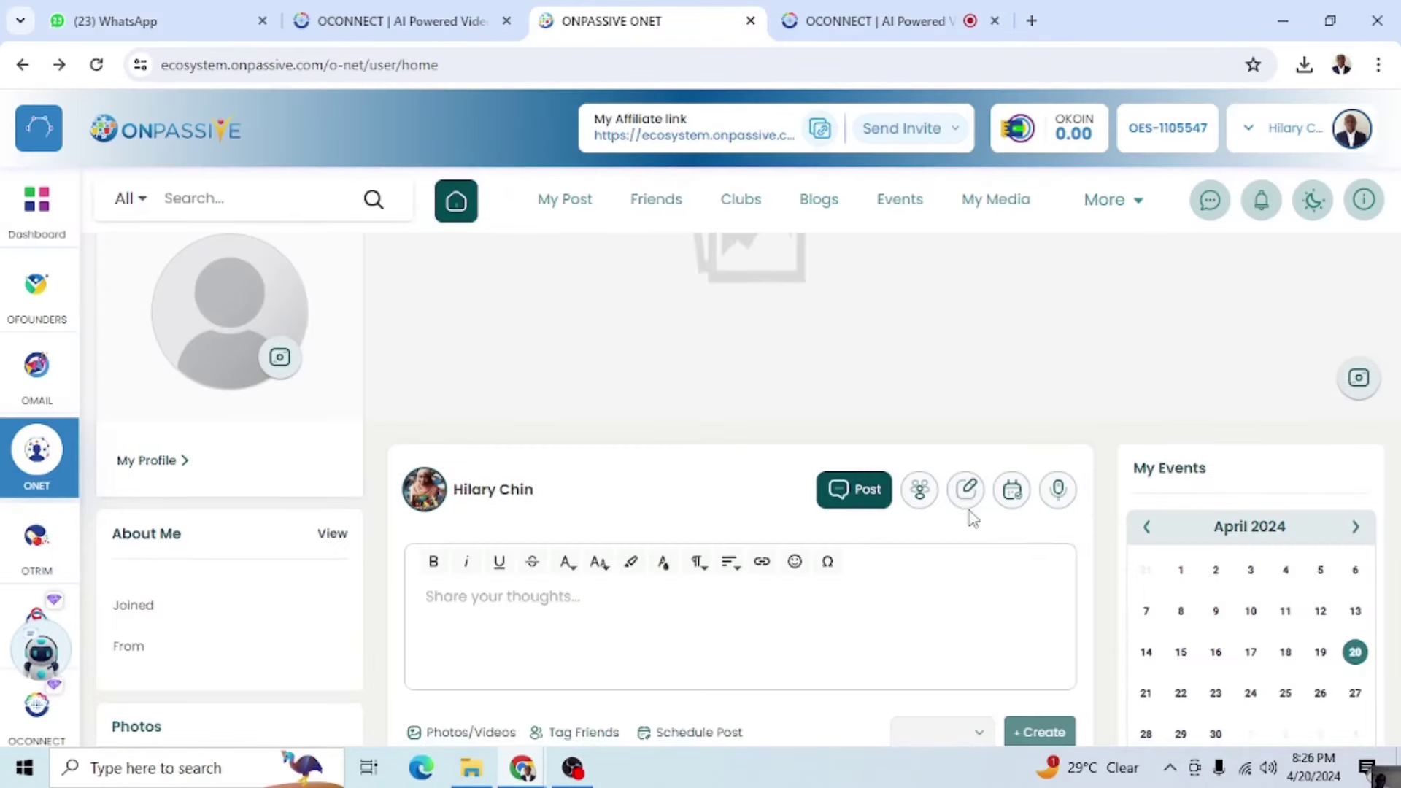